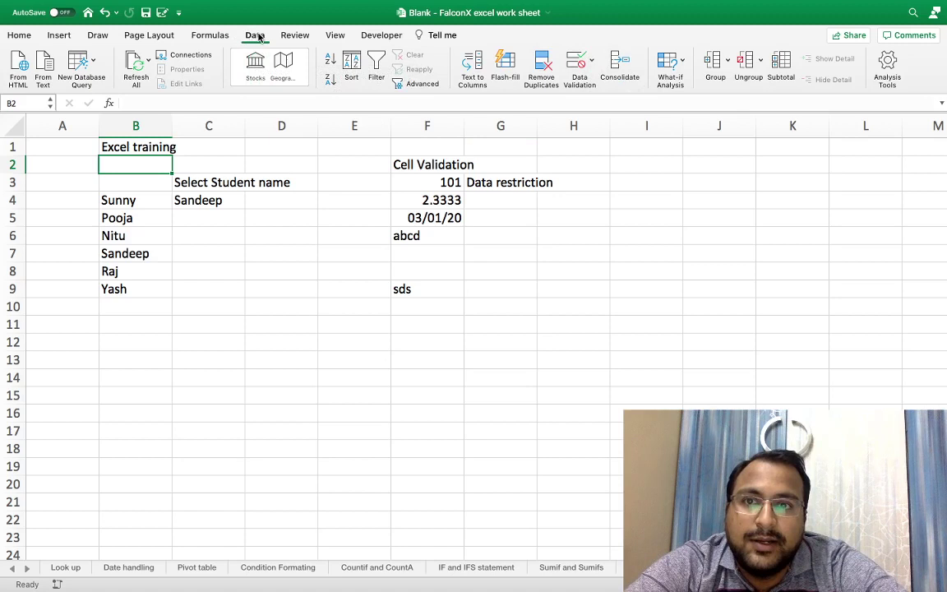
Step: Review the criteria types that Data Validation allows for cell B2, closing the dialog without applying any rule
{"action": "left_click", "coordinate": [591, 65]}
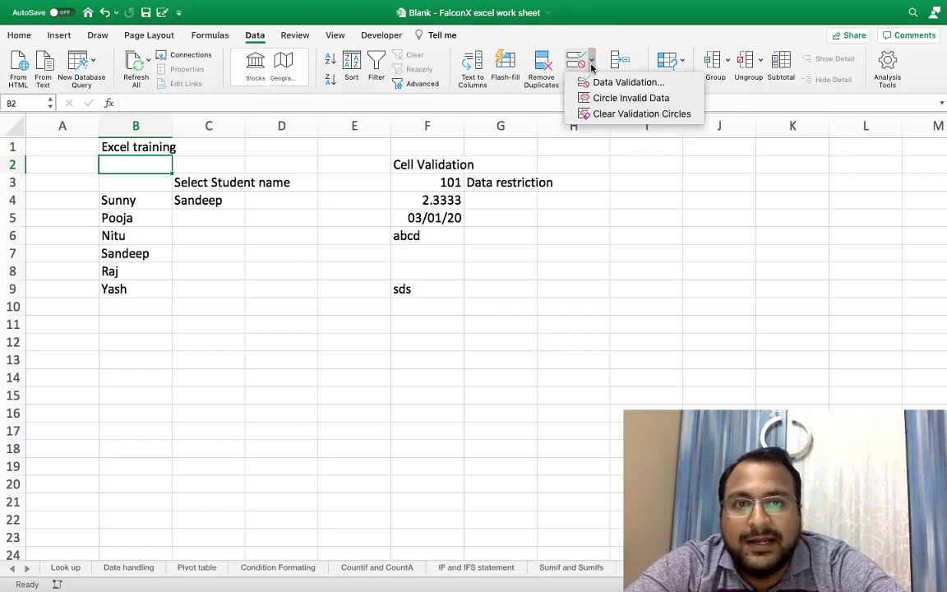
{"action": "left_click", "coordinate": [634, 84]}
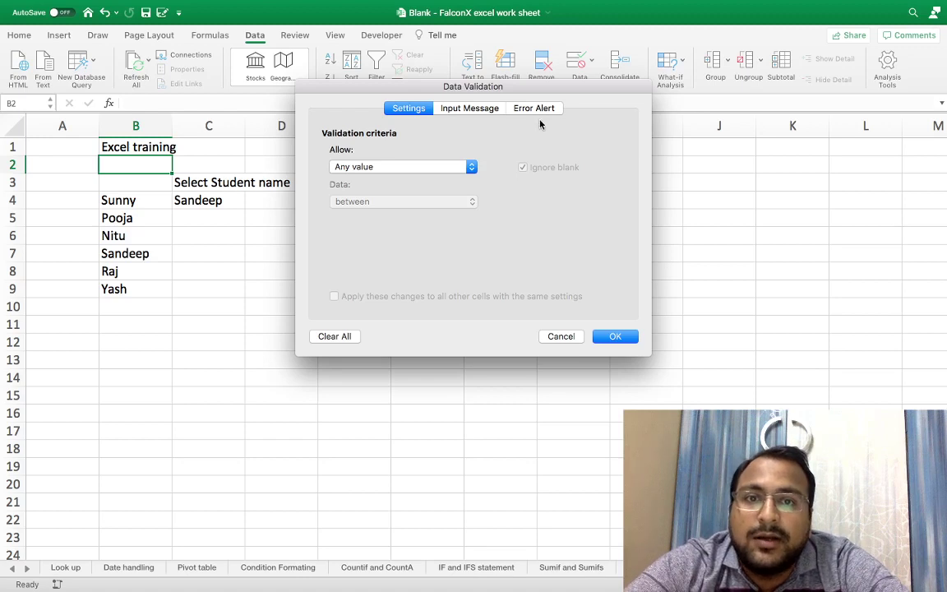
{"action": "left_click", "coordinate": [456, 166]}
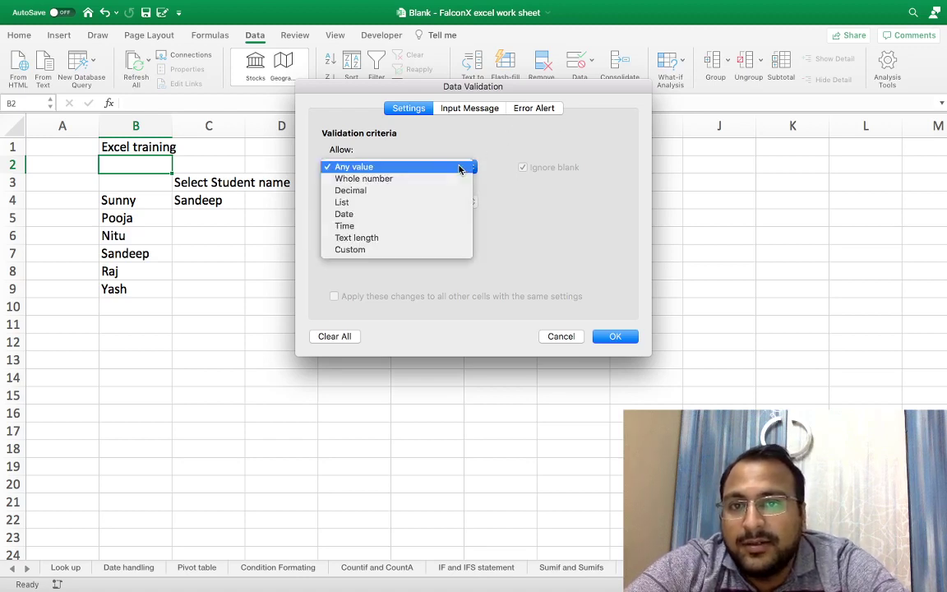
{"action": "left_click", "coordinate": [414, 205]}
{"action": "left_click", "coordinate": [560, 336]}
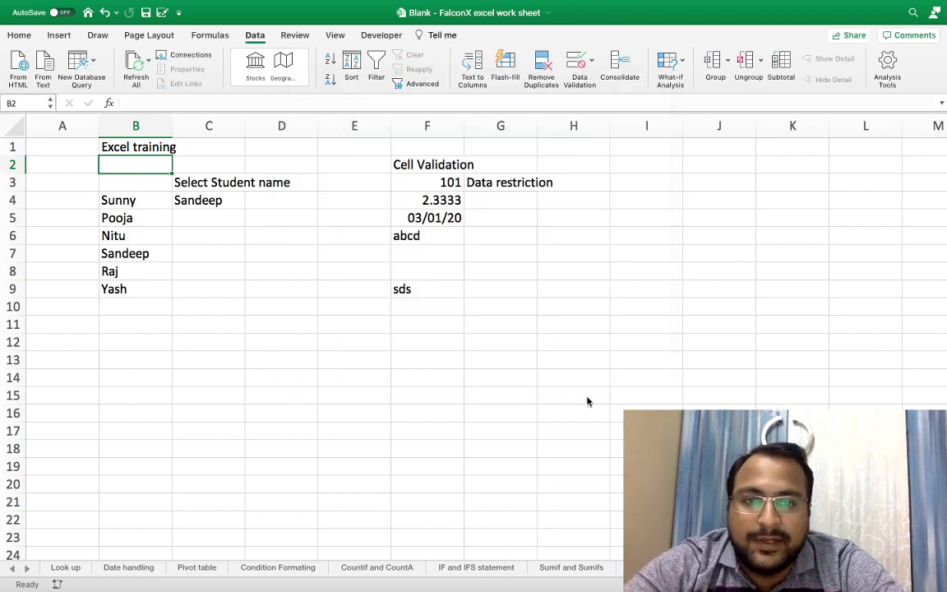
{"action": "left_click", "coordinate": [591, 63]}
{"action": "left_click", "coordinate": [593, 81]}
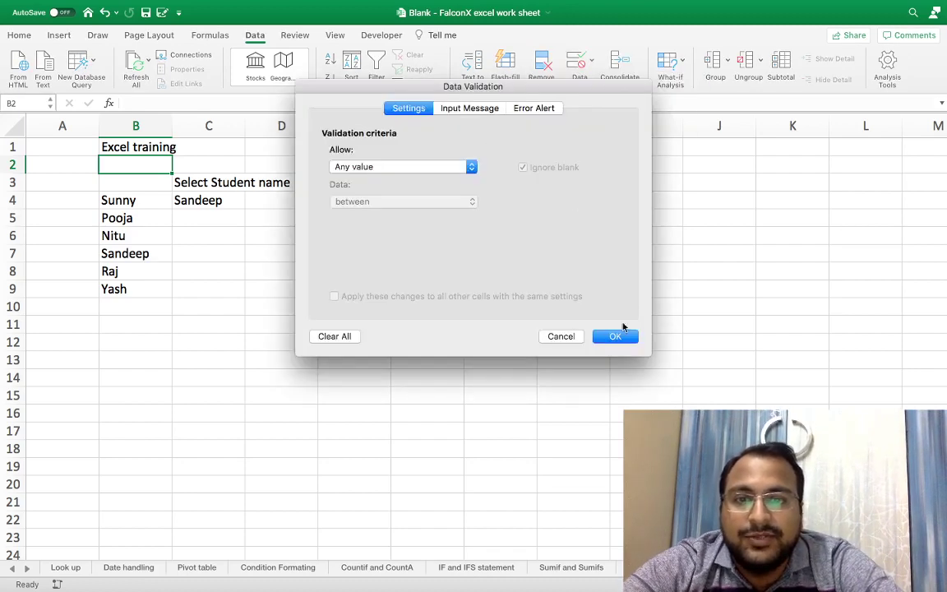
{"action": "left_click", "coordinate": [464, 166]}
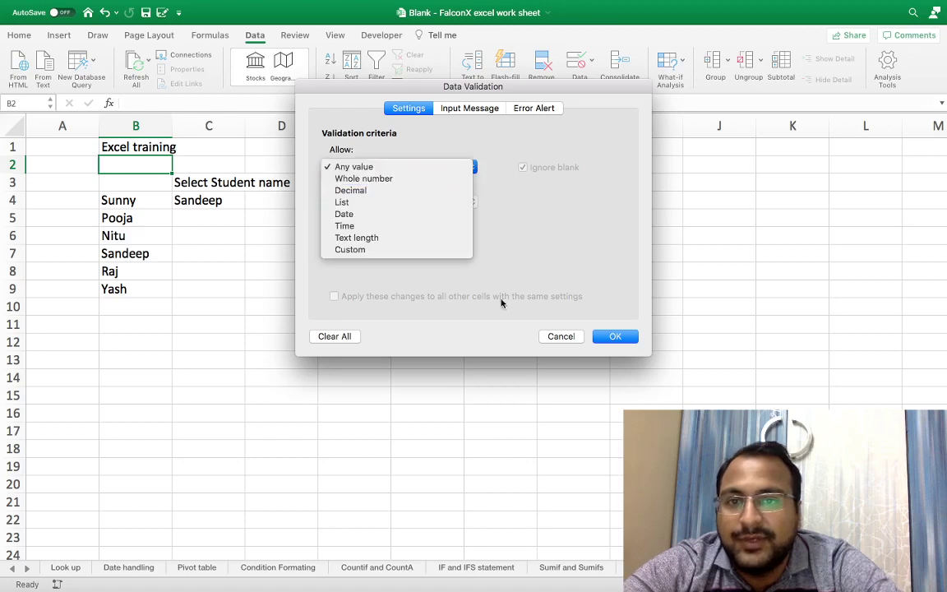
{"action": "left_click", "coordinate": [566, 340]}
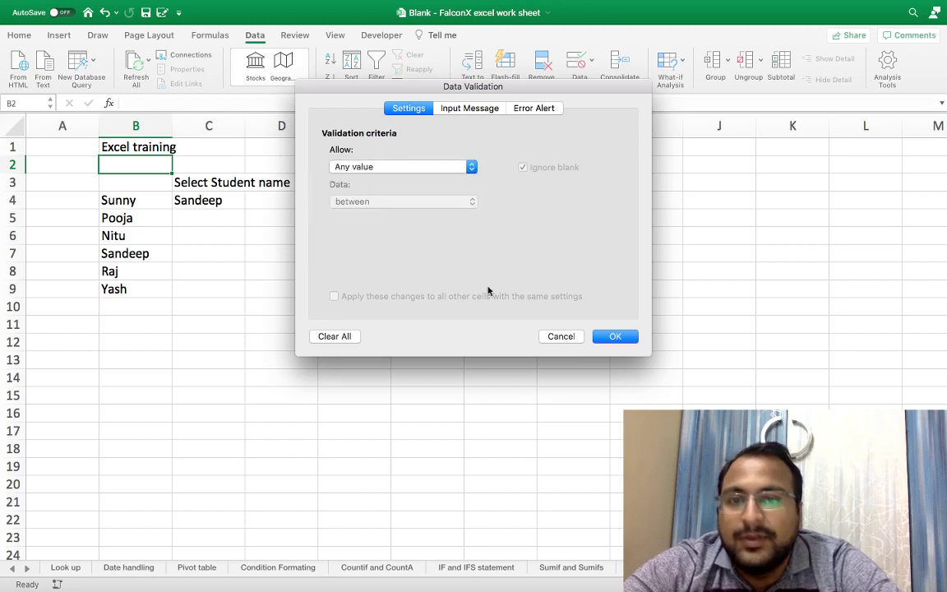
{"action": "left_click", "coordinate": [557, 337]}
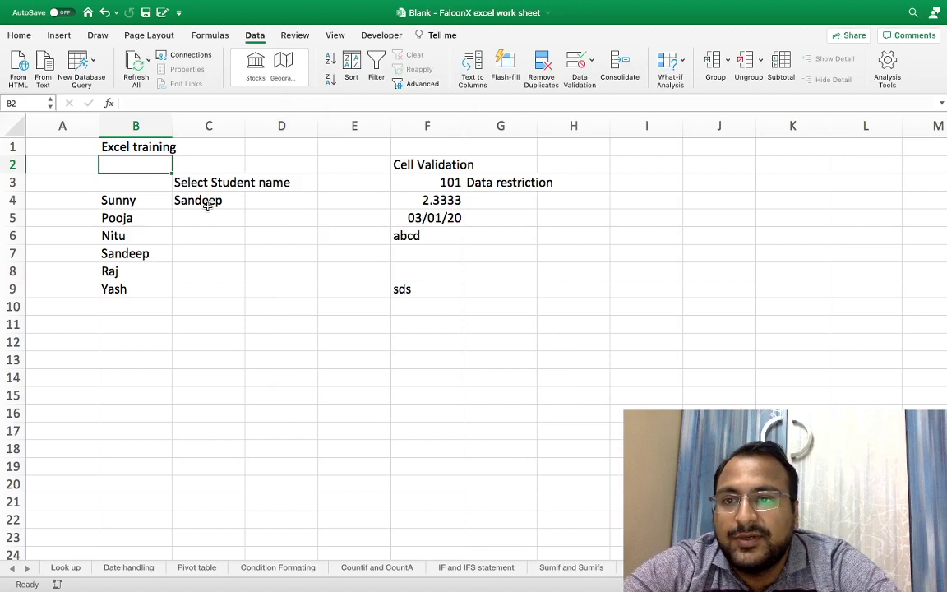
Step: Try the existing student drop-down in C4 by choosing the third name in the list and switching back to the fourth
{"action": "left_click_drag", "start_coordinate": [133, 202], "coordinate": [142, 289]}
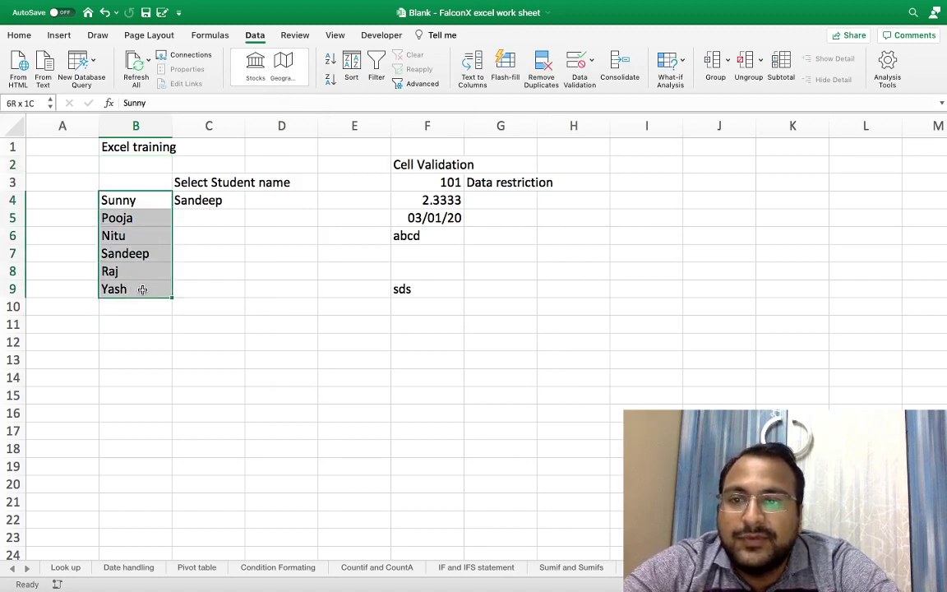
{"action": "left_click", "coordinate": [232, 200]}
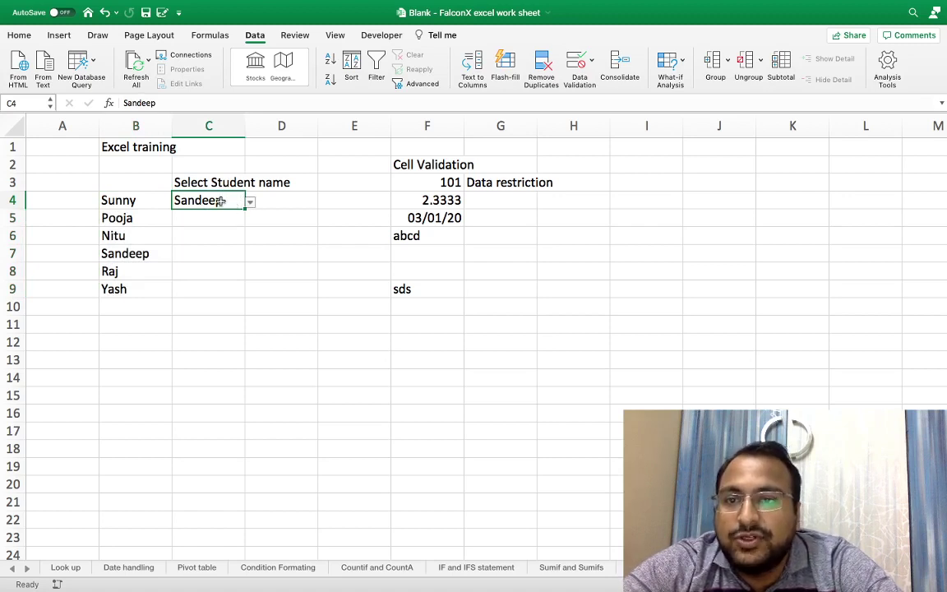
{"action": "left_click", "coordinate": [249, 202]}
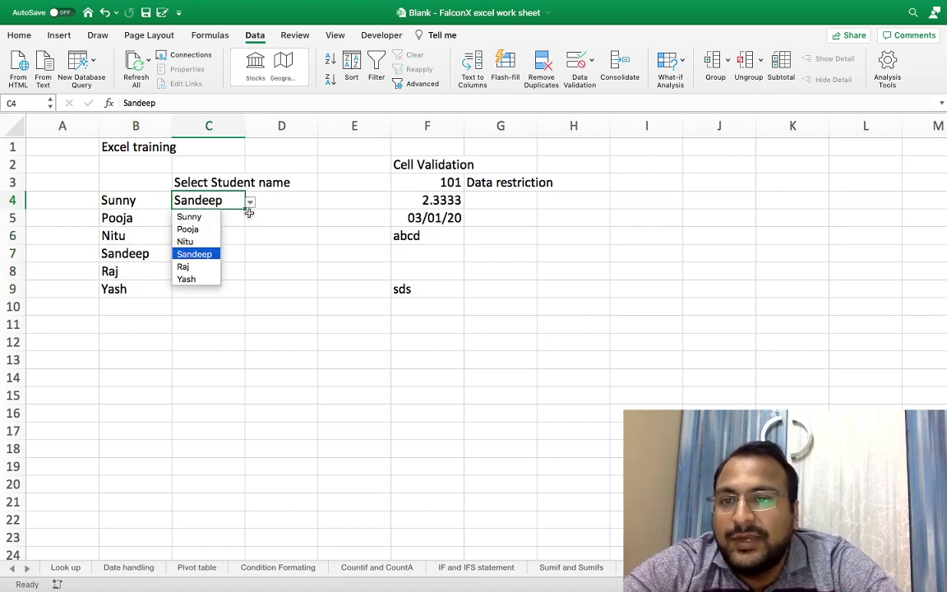
{"action": "left_click", "coordinate": [208, 236]}
{"action": "left_click", "coordinate": [249, 203]}
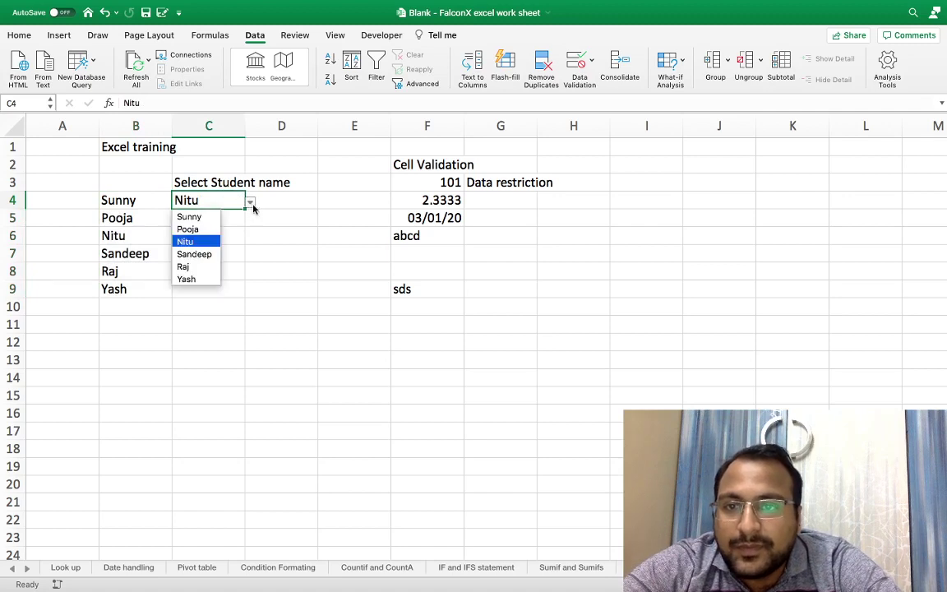
{"action": "left_click", "coordinate": [205, 254]}
{"action": "left_click", "coordinate": [205, 237]}
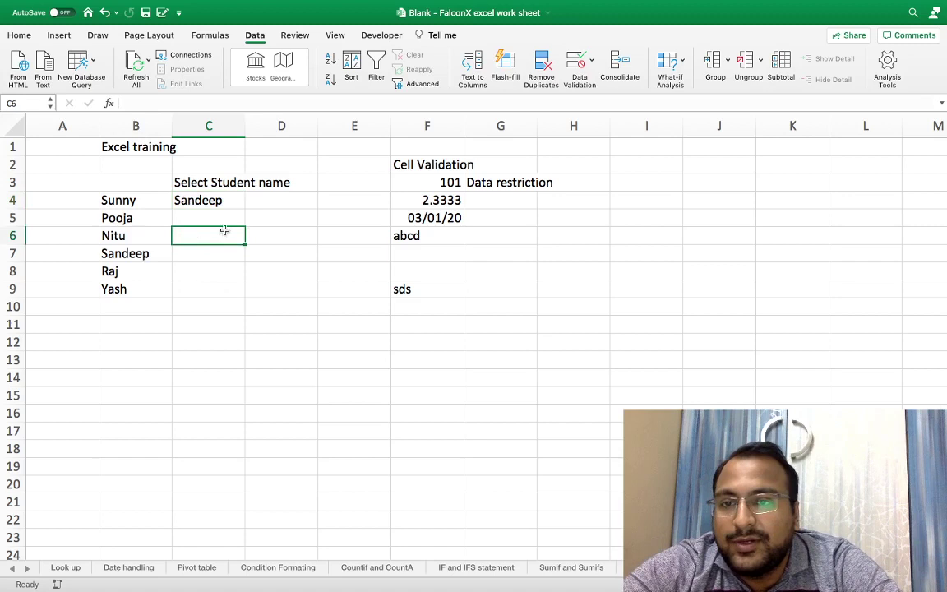
Step: Add a List data validation to cell C5 with the student names in =$B$4:$B$9 as its source
{"action": "left_click", "coordinate": [217, 216]}
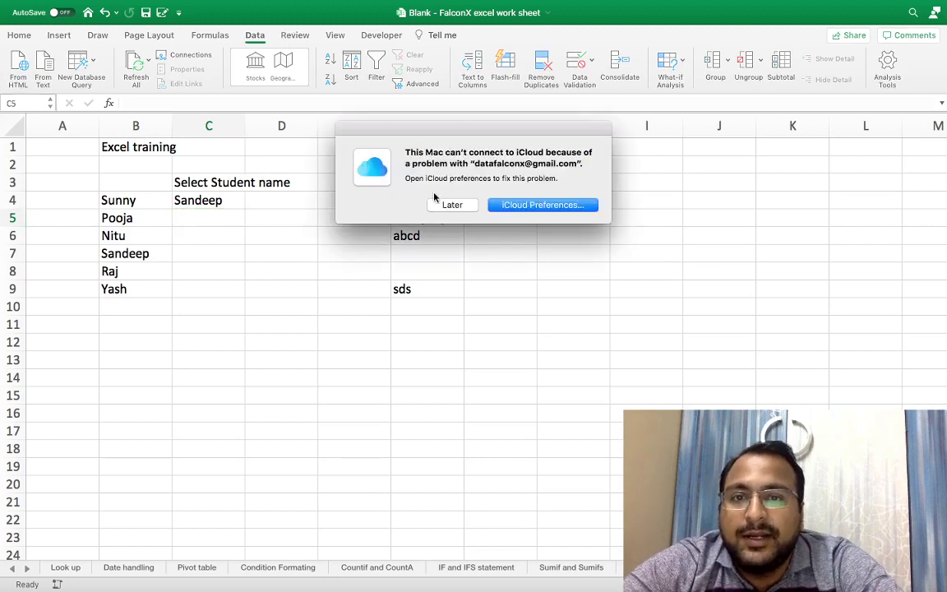
{"action": "left_click", "coordinate": [441, 204]}
{"action": "left_click", "coordinate": [585, 63]}
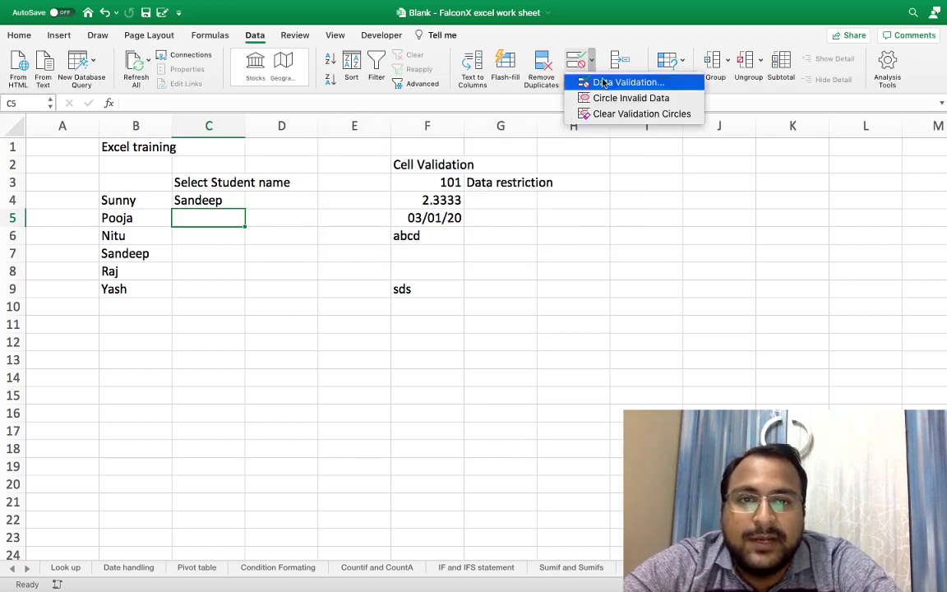
{"action": "left_click", "coordinate": [605, 83]}
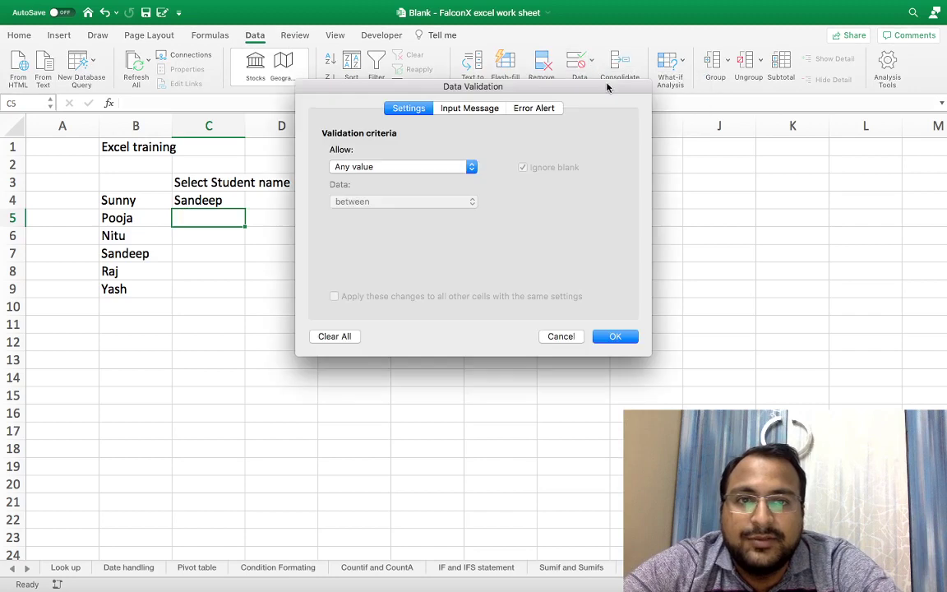
{"action": "left_click", "coordinate": [409, 167]}
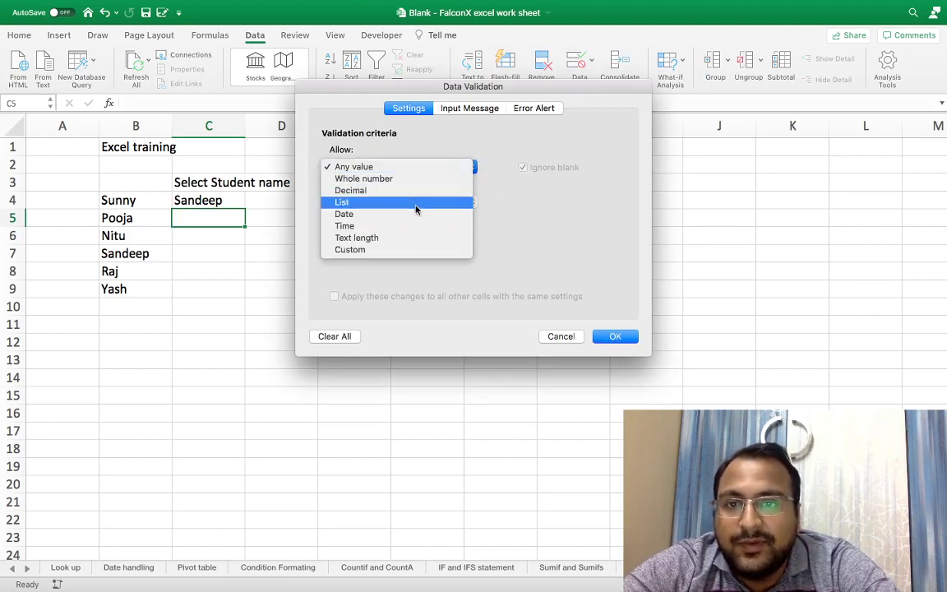
{"action": "left_click", "coordinate": [415, 209]}
{"action": "left_click", "coordinate": [393, 239]}
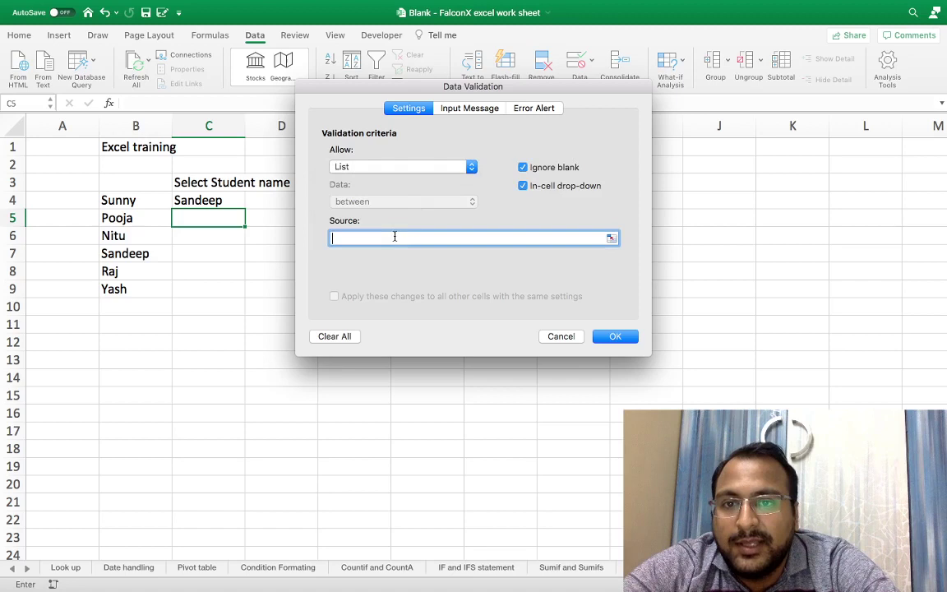
{"action": "left_click", "coordinate": [141, 204]}
{"action": "left_click_drag", "start_coordinate": [141, 203], "coordinate": [157, 312]}
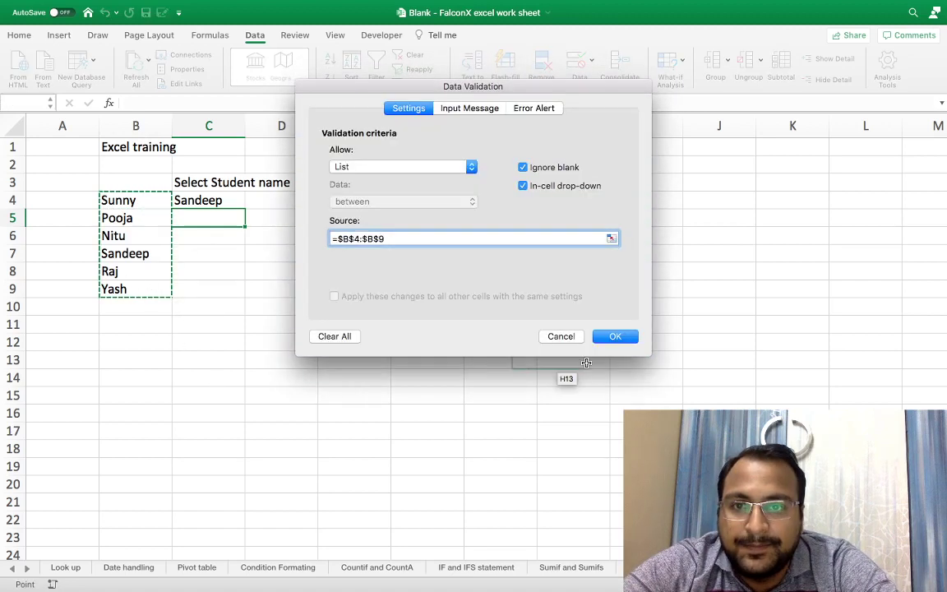
{"action": "left_click", "coordinate": [616, 336]}
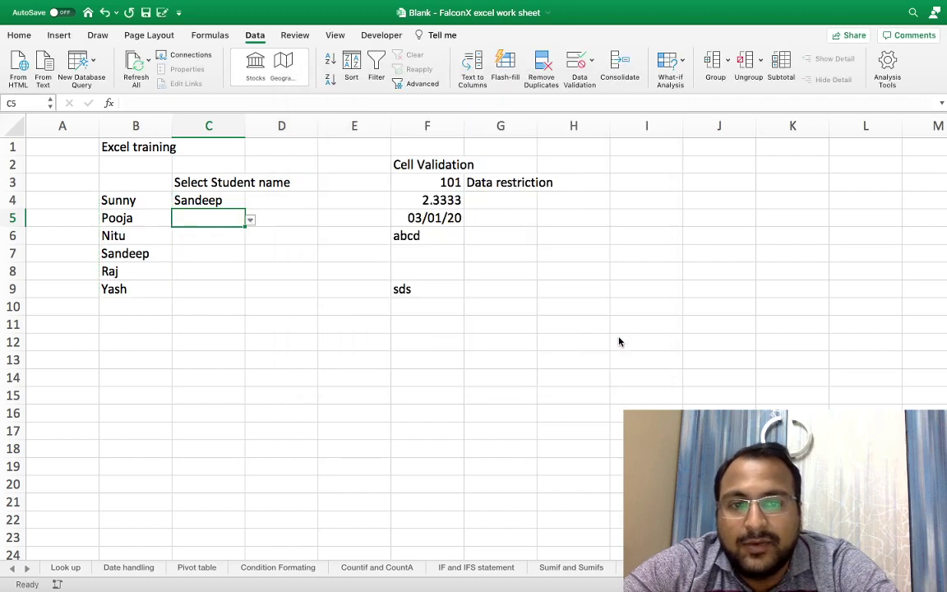
Step: Test the drop-down in C5 by choosing the second, fourth and fifth student names in turn
{"action": "left_click", "coordinate": [247, 220]}
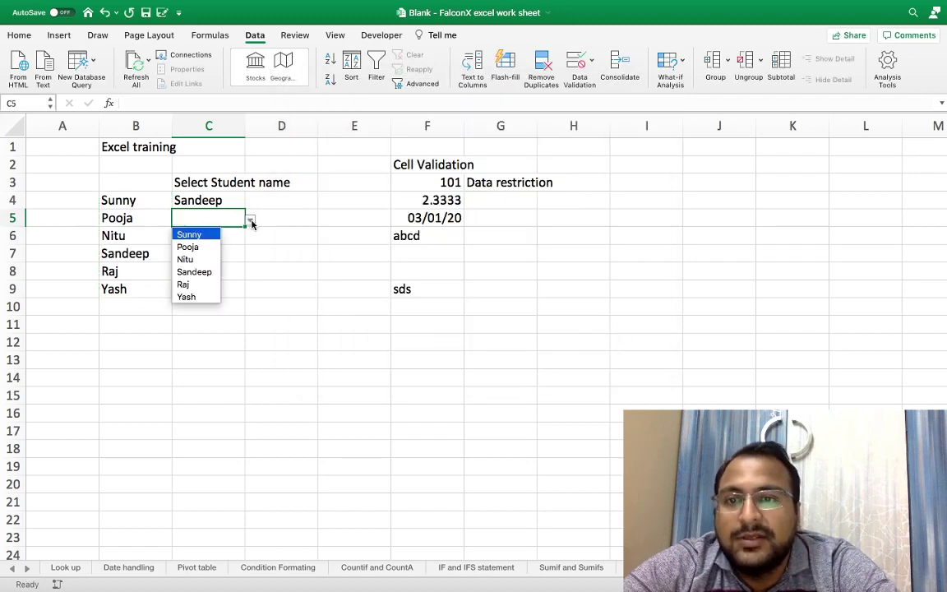
{"action": "left_click", "coordinate": [214, 244]}
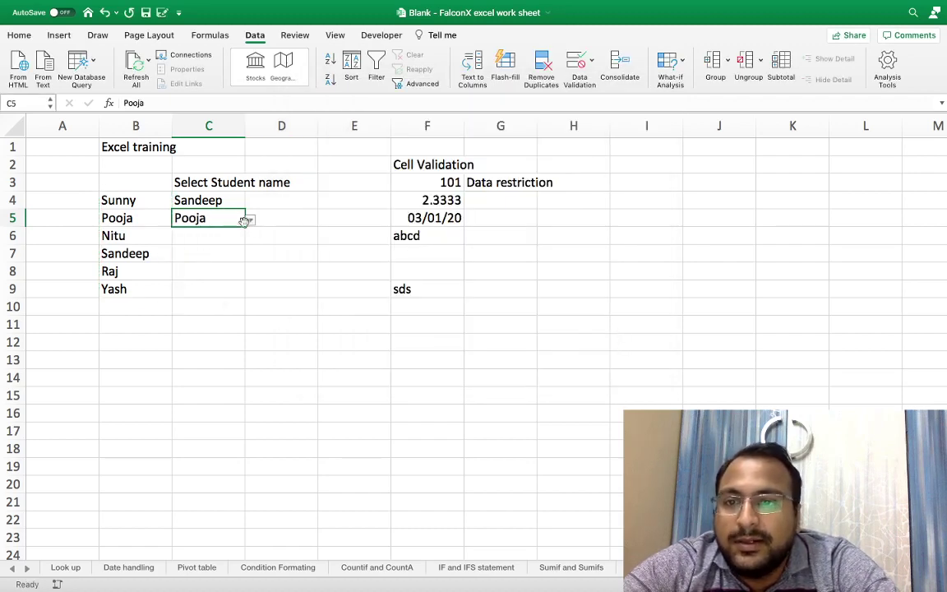
{"action": "left_click", "coordinate": [248, 219]}
{"action": "left_click", "coordinate": [189, 270]}
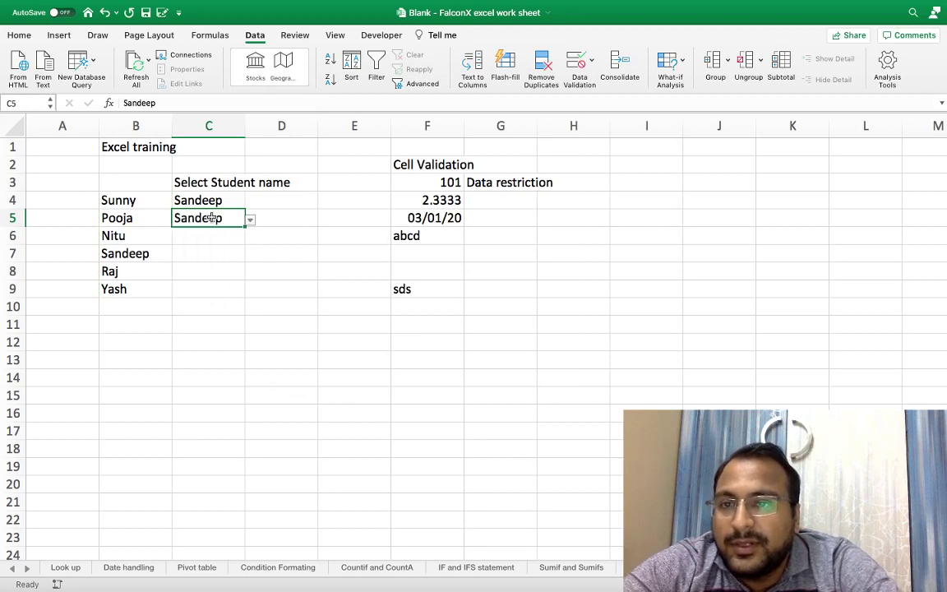
{"action": "left_click", "coordinate": [249, 220]}
{"action": "left_click", "coordinate": [205, 290]}
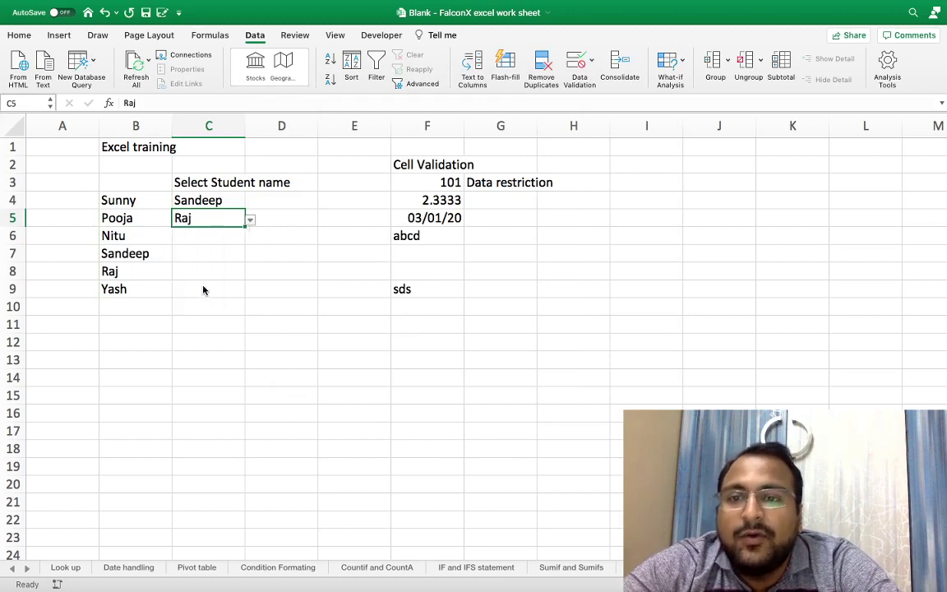
Step: Add a new student's name in B10 below the list and check whether the C5 drop-down offers it
{"action": "left_click", "coordinate": [138, 308]}
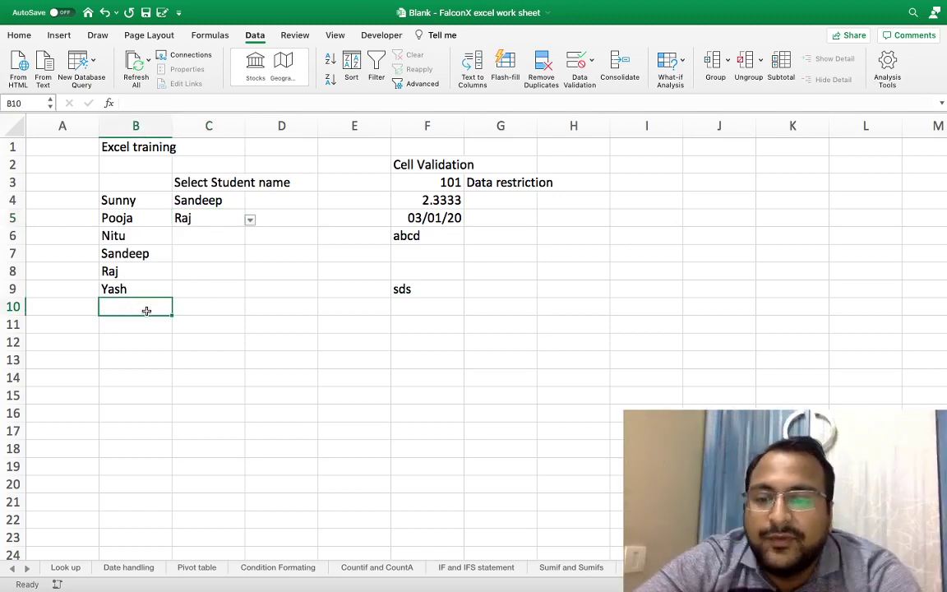
{"action": "type", "text": "Sandeep 1"}
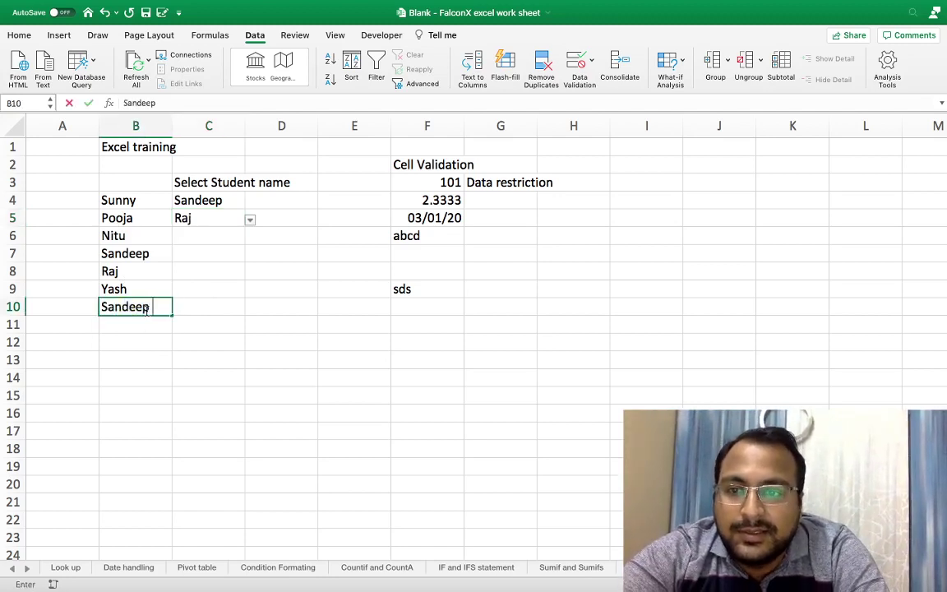
{"action": "key", "text": "Return"}
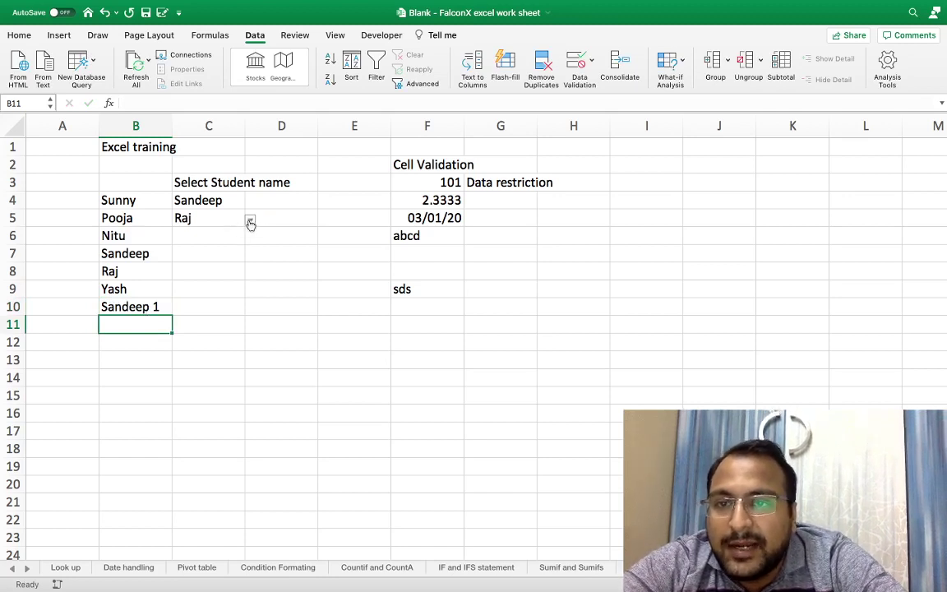
{"action": "left_click", "coordinate": [237, 217]}
{"action": "left_click", "coordinate": [250, 219]}
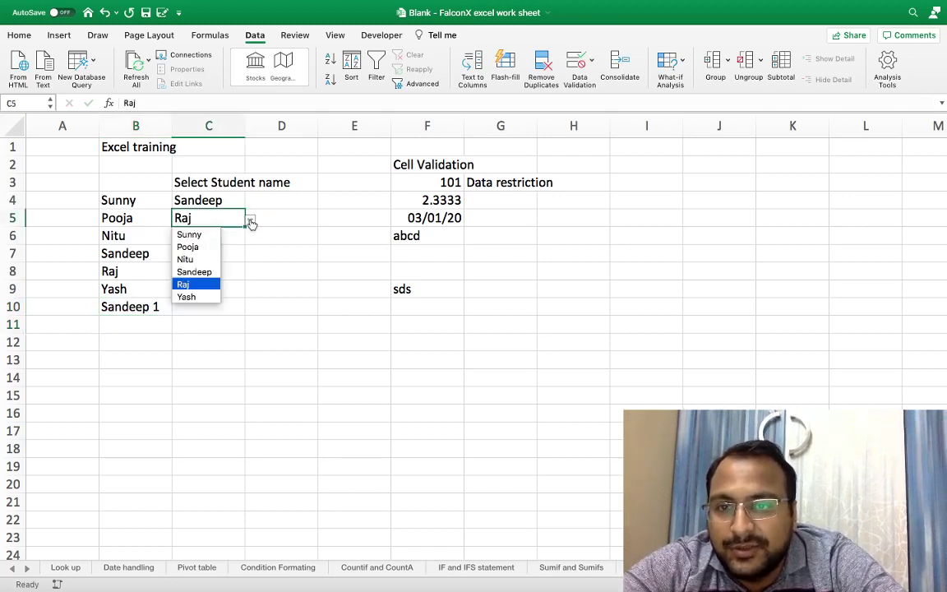
{"action": "left_click", "coordinate": [198, 278]}
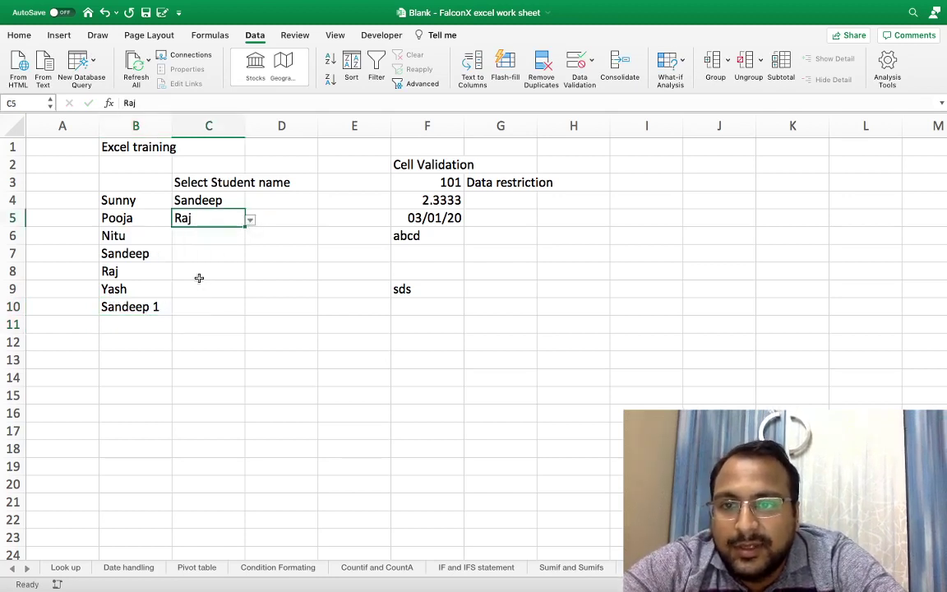
Step: Extend the C5 list validation source to =$B$4:$B$10 and choose the newly added student in C5
{"action": "left_click", "coordinate": [591, 60]}
{"action": "left_click", "coordinate": [607, 82]}
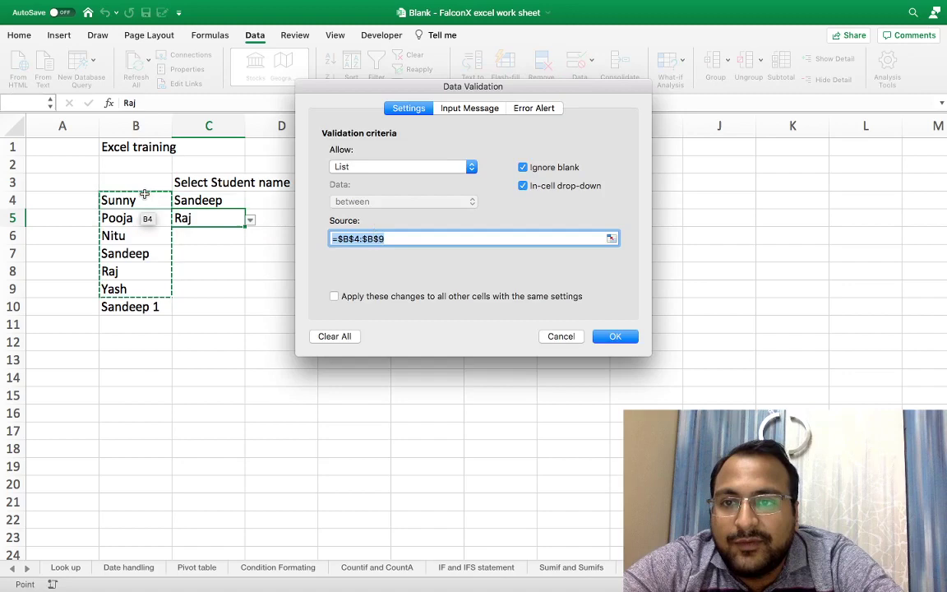
{"action": "left_click_drag", "start_coordinate": [144, 194], "coordinate": [142, 307]}
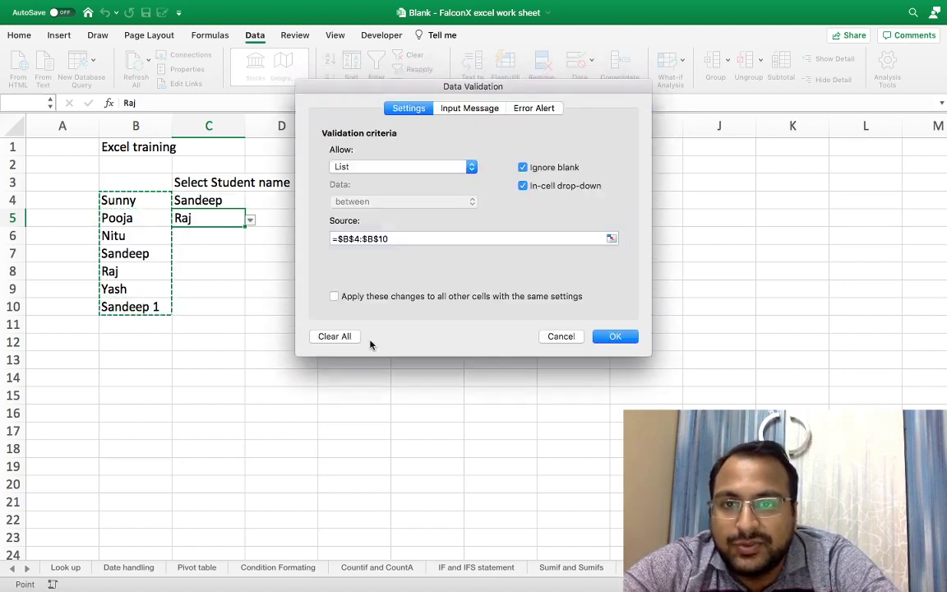
{"action": "left_click", "coordinate": [612, 336]}
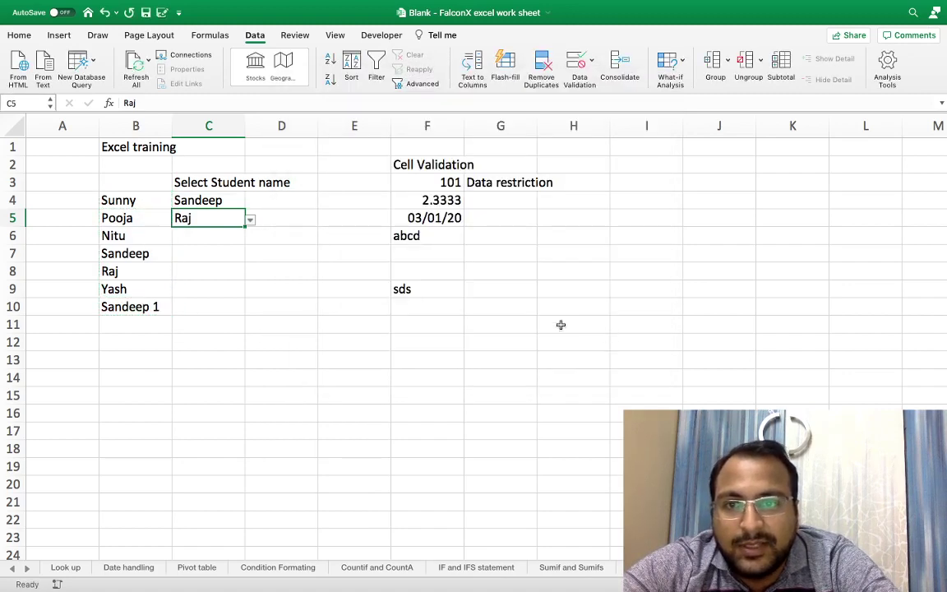
{"action": "left_click", "coordinate": [249, 220]}
{"action": "left_click", "coordinate": [215, 307]}
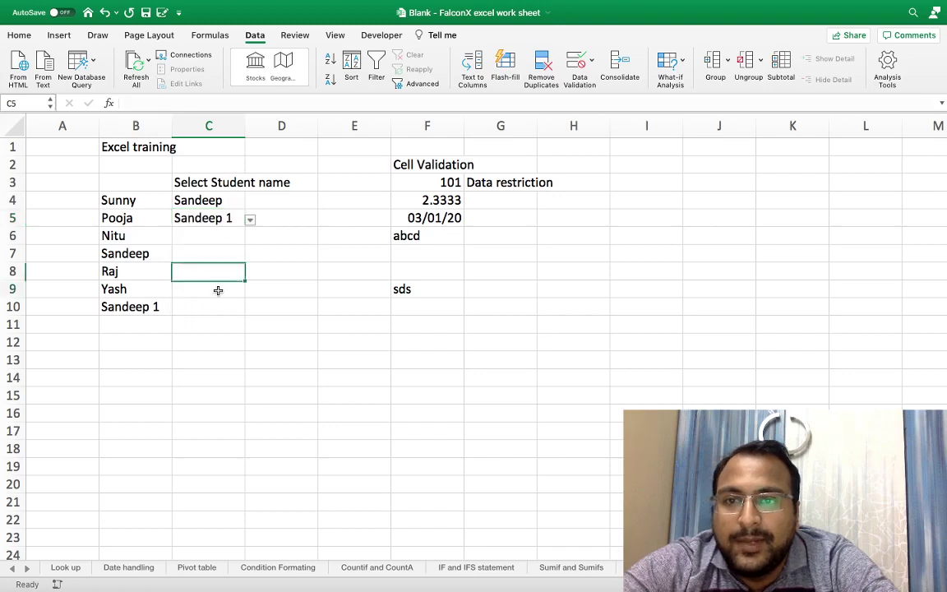
{"action": "left_click", "coordinate": [218, 291]}
Step: Convert the student names in B4:B10 into a table without marking the first row as headers
{"action": "left_click_drag", "start_coordinate": [144, 200], "coordinate": [138, 307]}
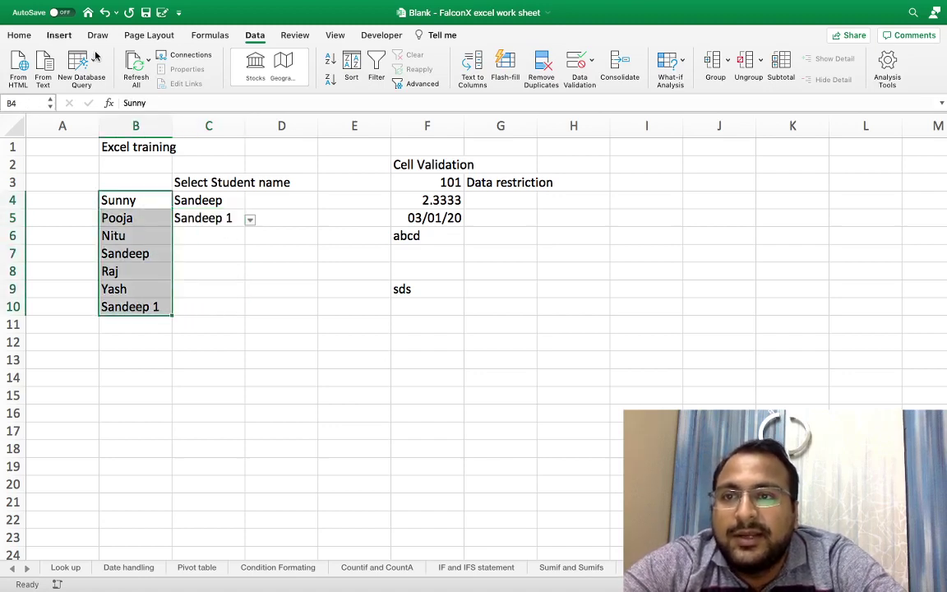
{"action": "left_click", "coordinate": [58, 34]}
{"action": "left_click", "coordinate": [96, 65]}
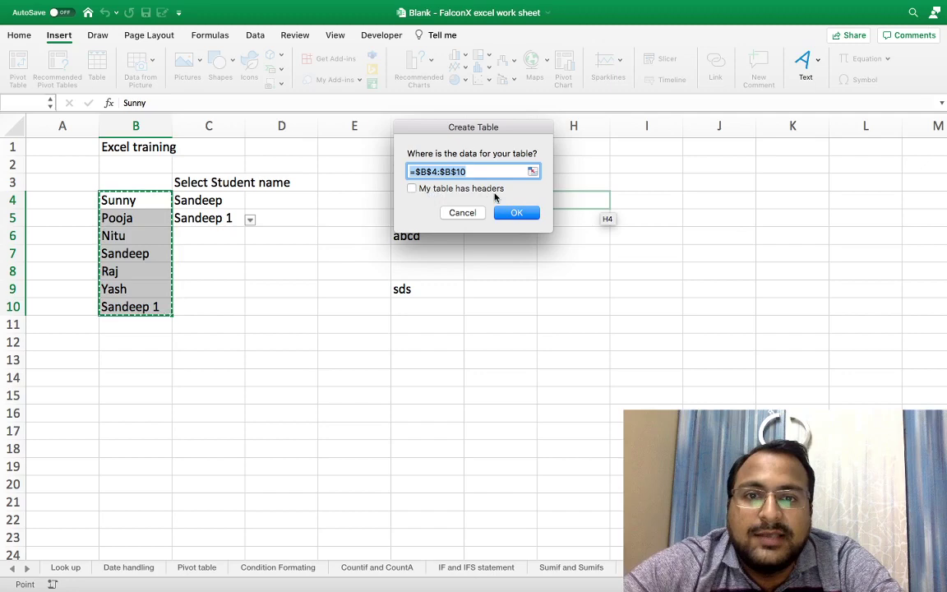
{"action": "left_click", "coordinate": [516, 213]}
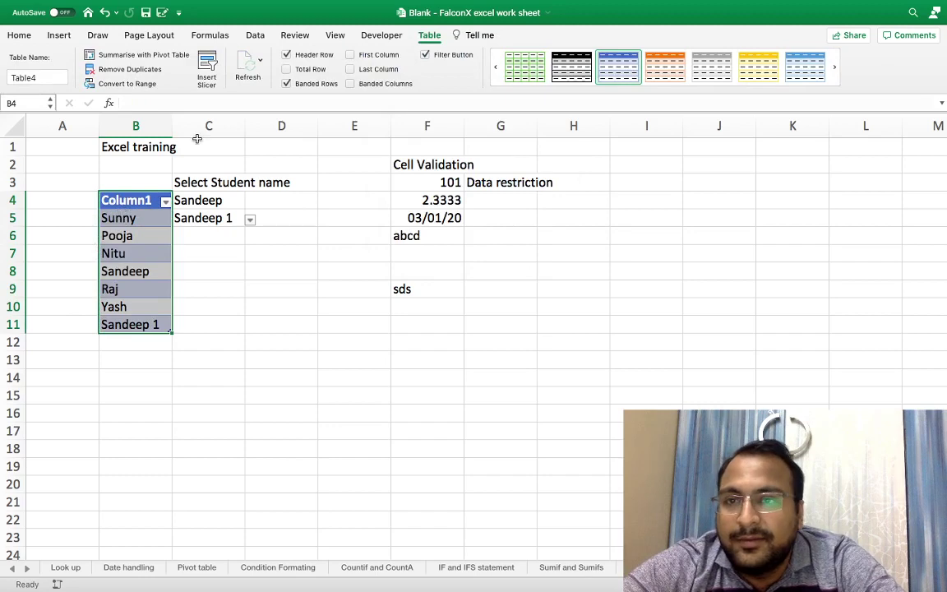
Step: Set the C5 list validation source to =$B$4:$B$11 so it spans the whole table including its header
{"action": "left_click", "coordinate": [187, 212]}
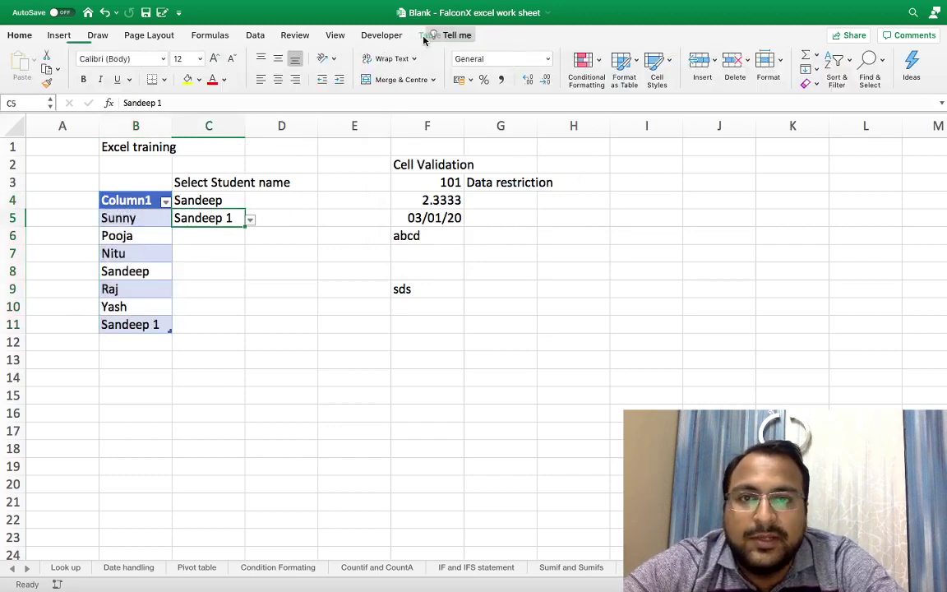
{"action": "left_click", "coordinate": [255, 37]}
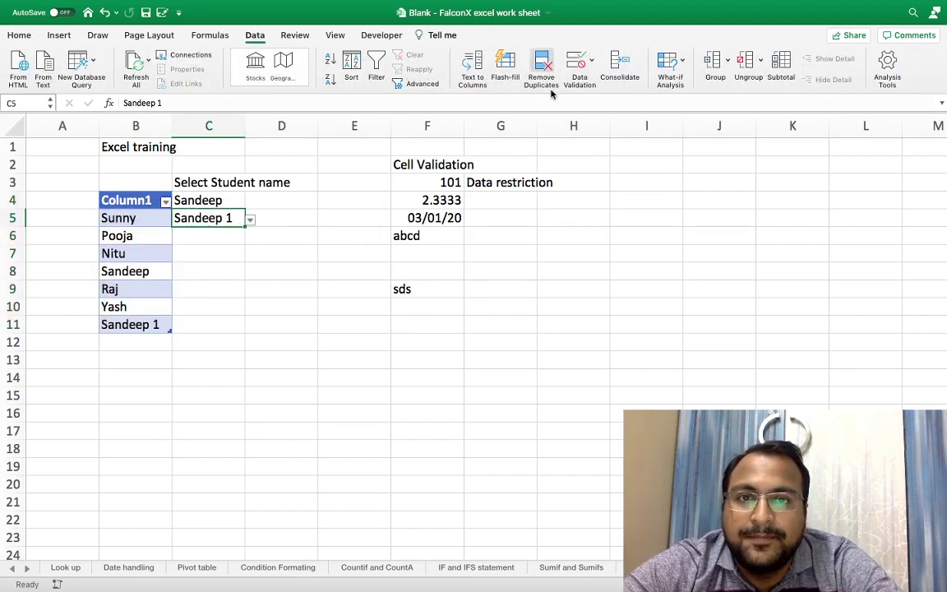
{"action": "left_click", "coordinate": [594, 64]}
{"action": "left_click", "coordinate": [625, 82]}
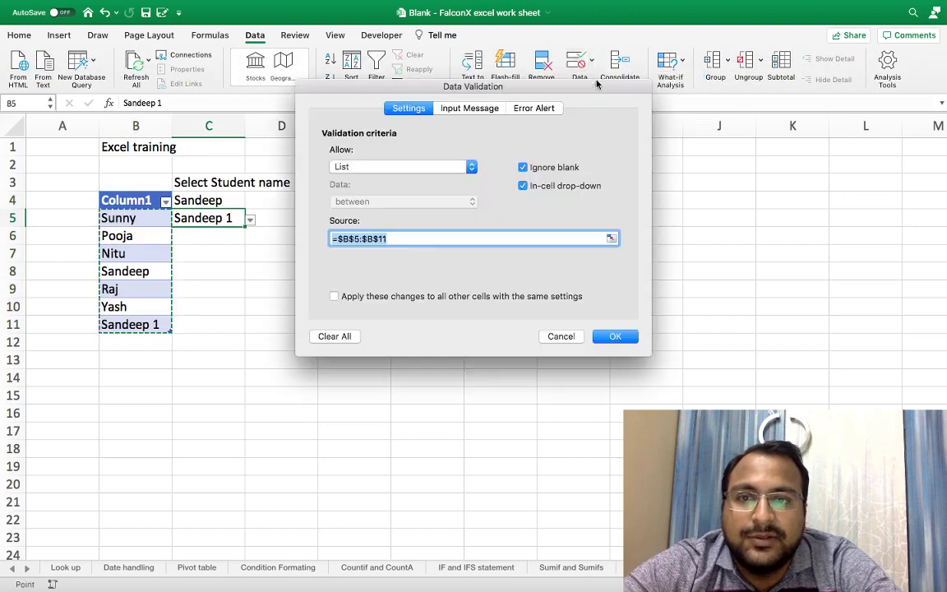
{"action": "left_click_drag", "start_coordinate": [127, 200], "coordinate": [136, 331]}
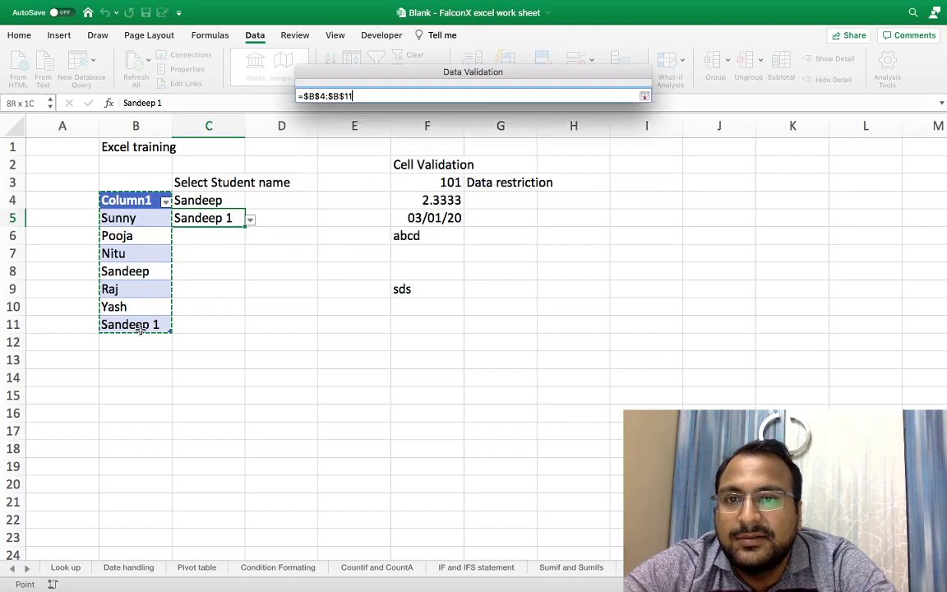
{"action": "left_click_drag", "start_coordinate": [141, 200], "coordinate": [136, 324]}
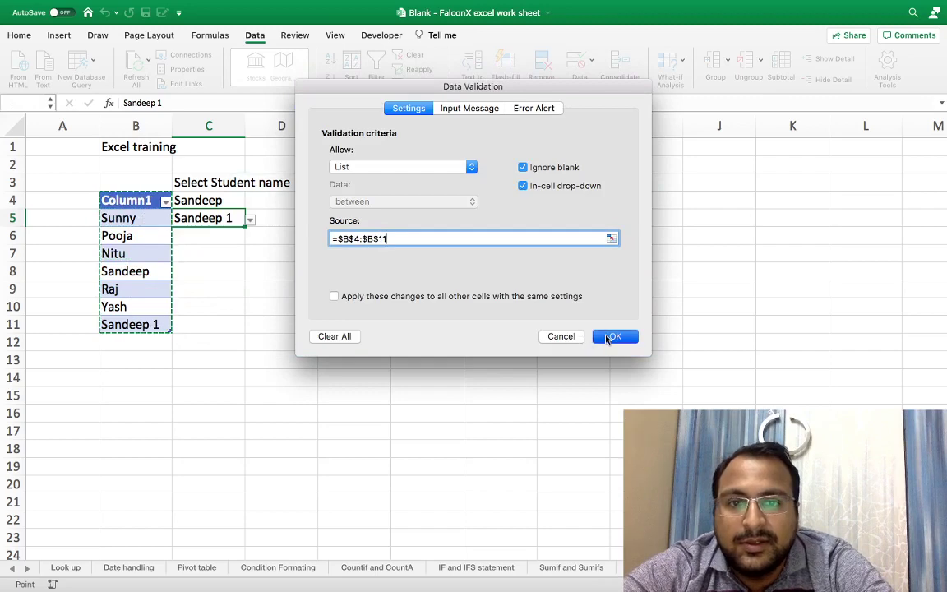
{"action": "left_click", "coordinate": [614, 336]}
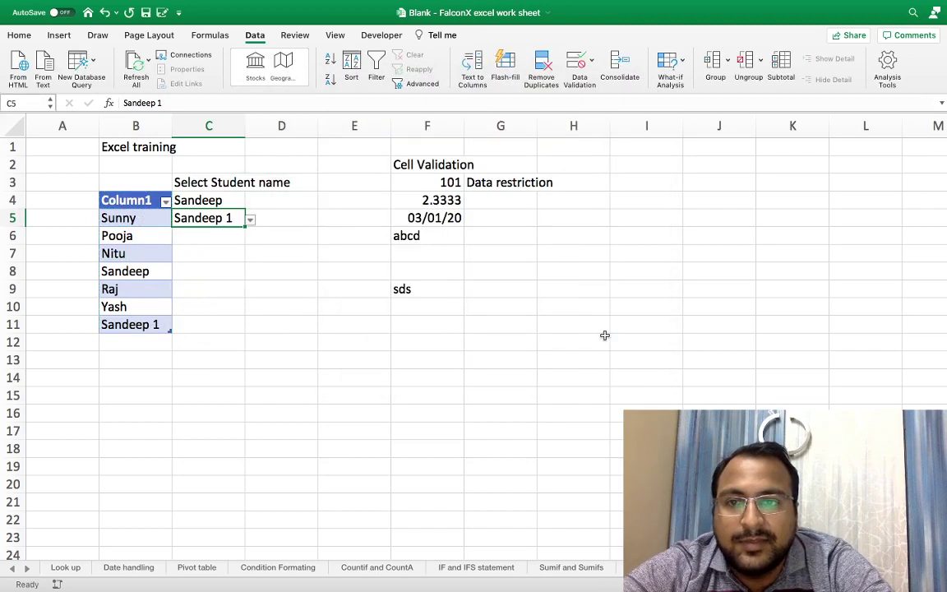
Step: Add another student's name in B12 directly below the table and choose it in the C5 drop-down
{"action": "left_click", "coordinate": [127, 342]}
{"action": "type", "text": "Sandee"}
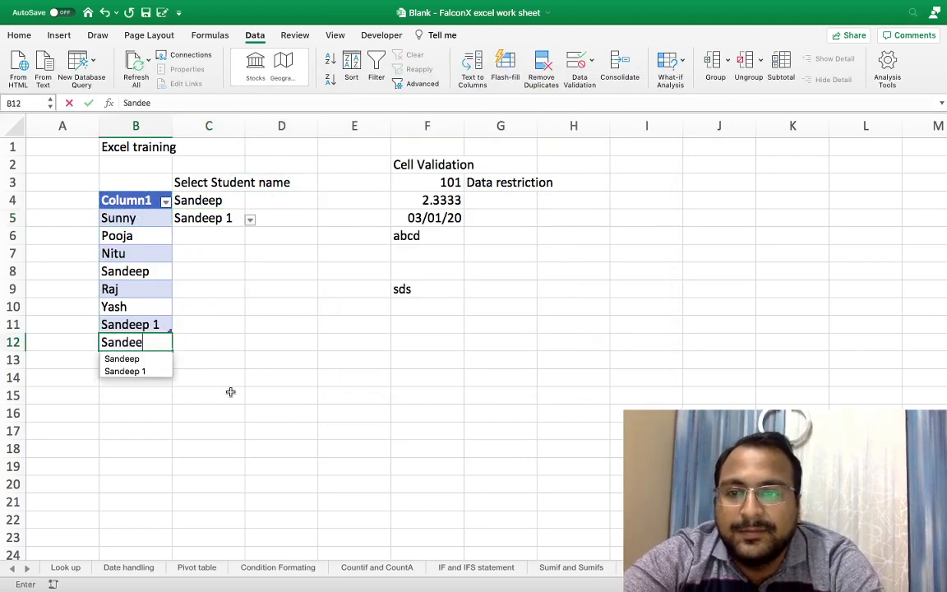
{"action": "type", "text": "p2"}
{"action": "key", "text": "Return"}
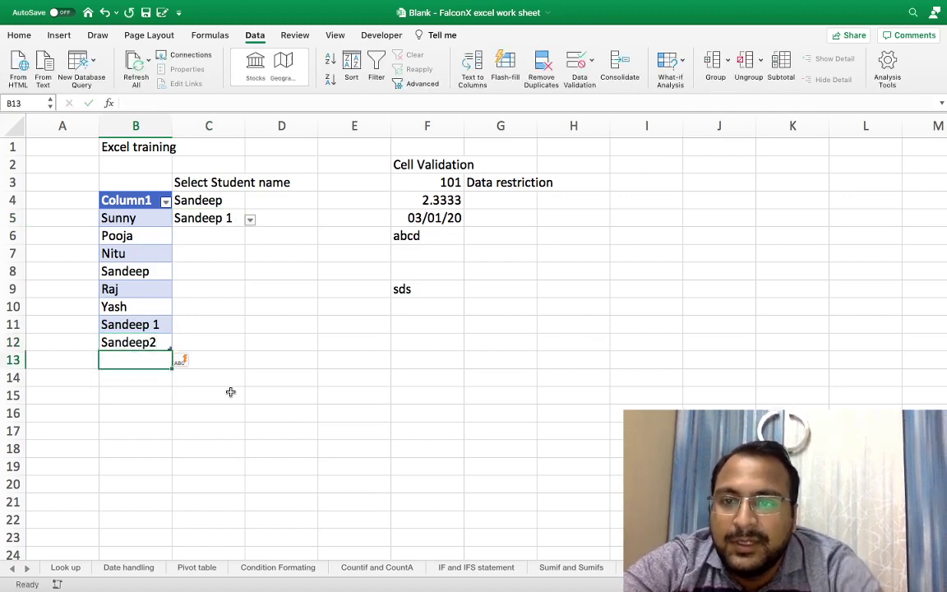
{"action": "left_click", "coordinate": [244, 219]}
{"action": "left_click", "coordinate": [250, 220]}
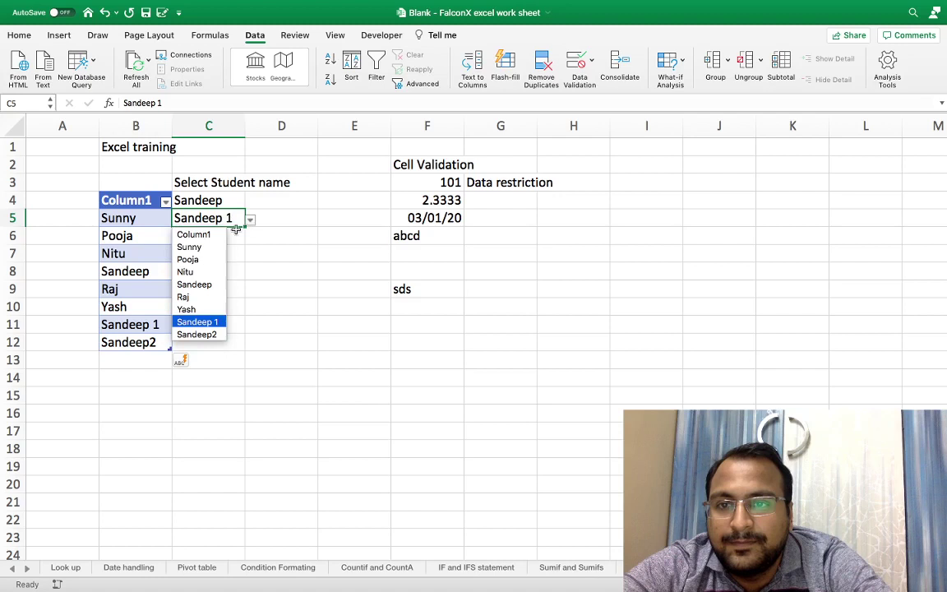
{"action": "left_click", "coordinate": [205, 335]}
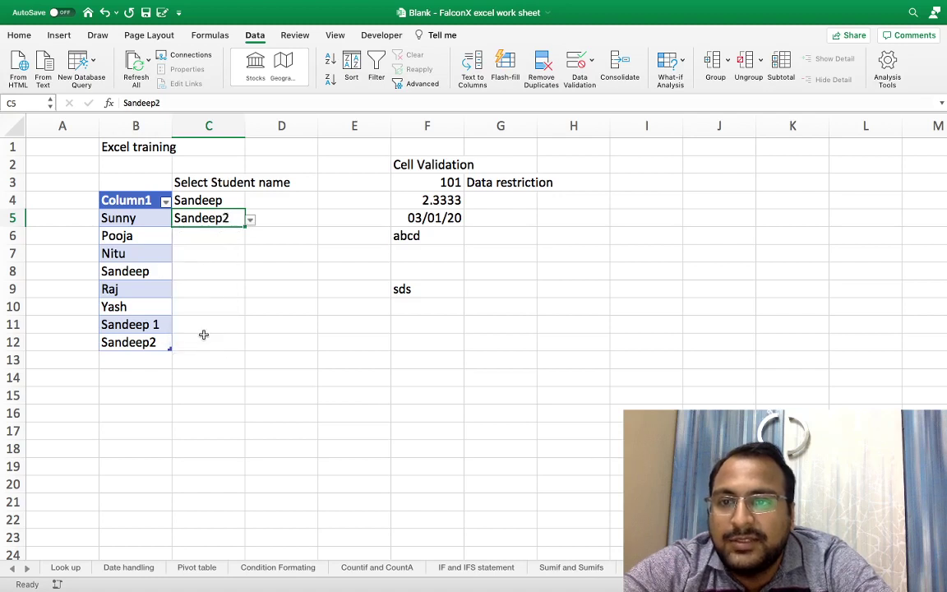
Step: Choose the first student's name in the C5 drop-down
{"action": "left_click", "coordinate": [131, 237]}
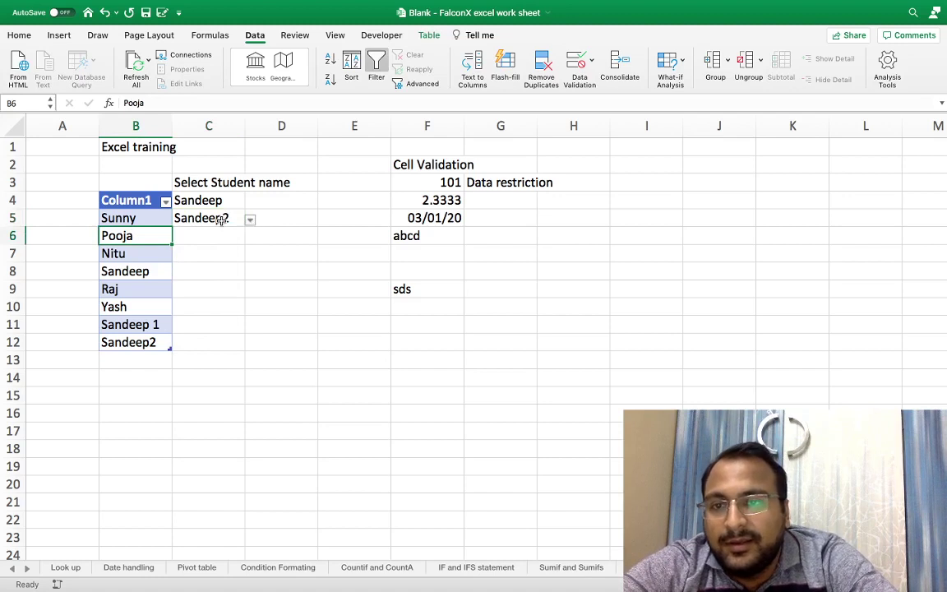
{"action": "left_click", "coordinate": [220, 219]}
{"action": "left_click", "coordinate": [250, 220]}
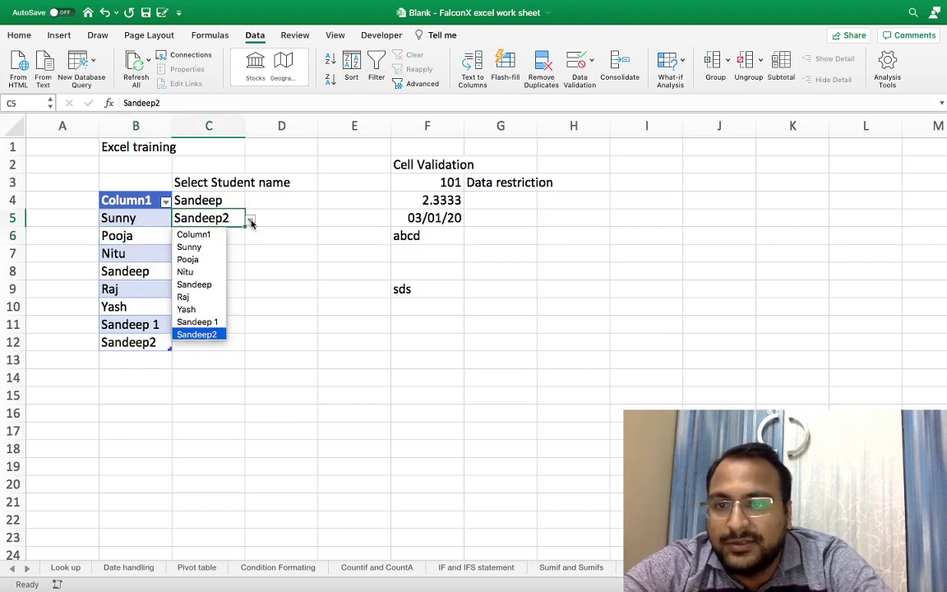
{"action": "left_click", "coordinate": [193, 246]}
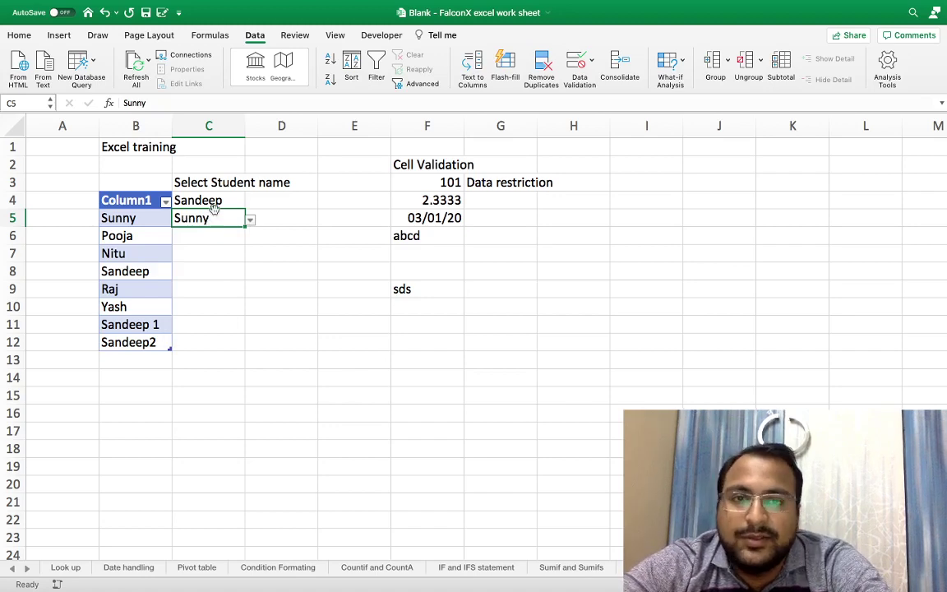
Step: Check the source range of the C5 list validation and close the settings without changes
{"action": "left_click", "coordinate": [590, 60]}
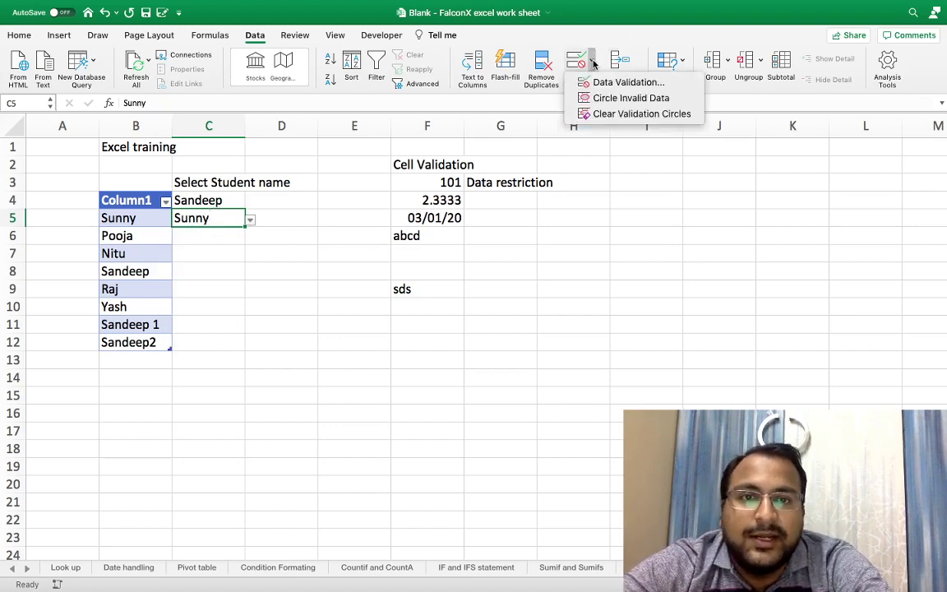
{"action": "left_click", "coordinate": [606, 85]}
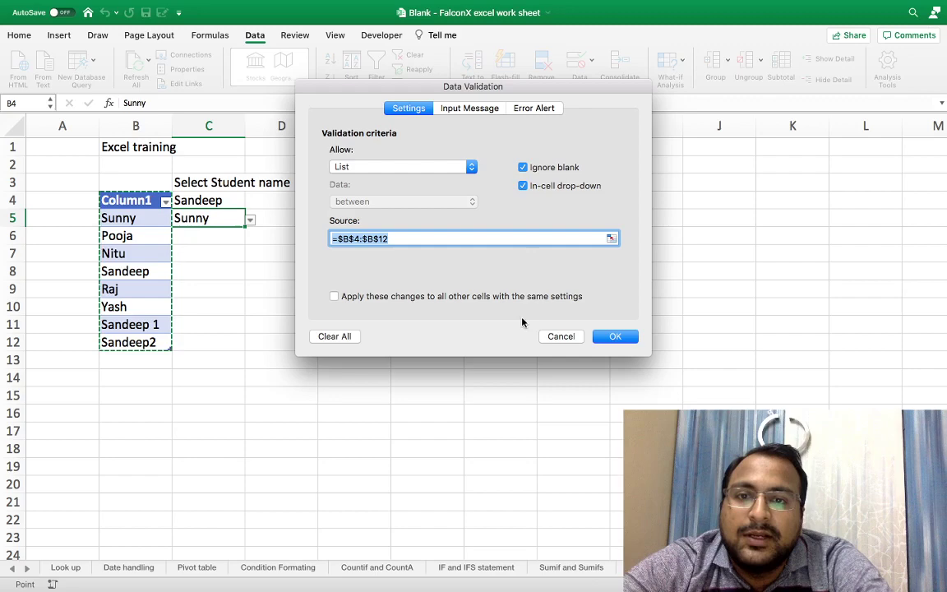
{"action": "left_click", "coordinate": [559, 336]}
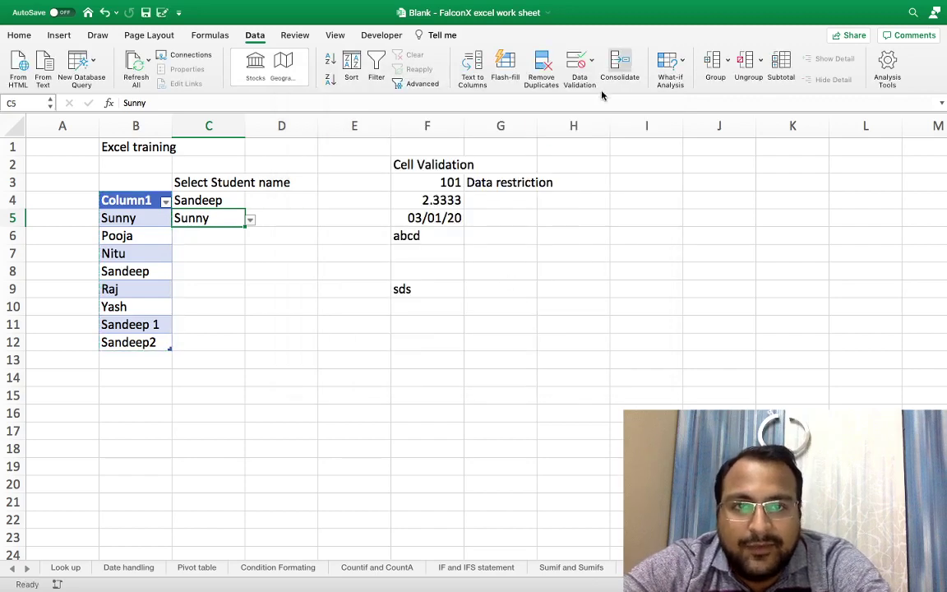
{"action": "left_click", "coordinate": [436, 187]}
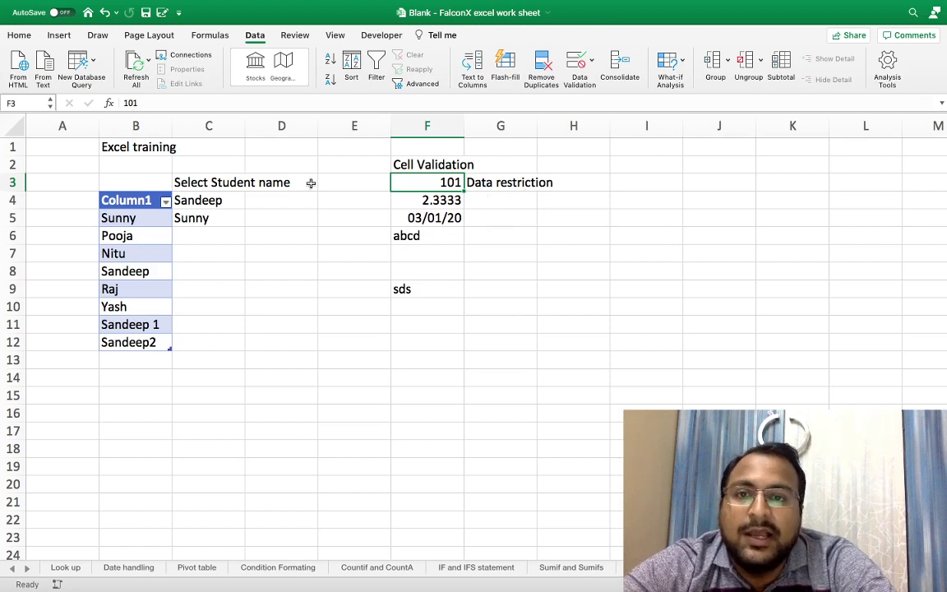
{"action": "left_click", "coordinate": [351, 184]}
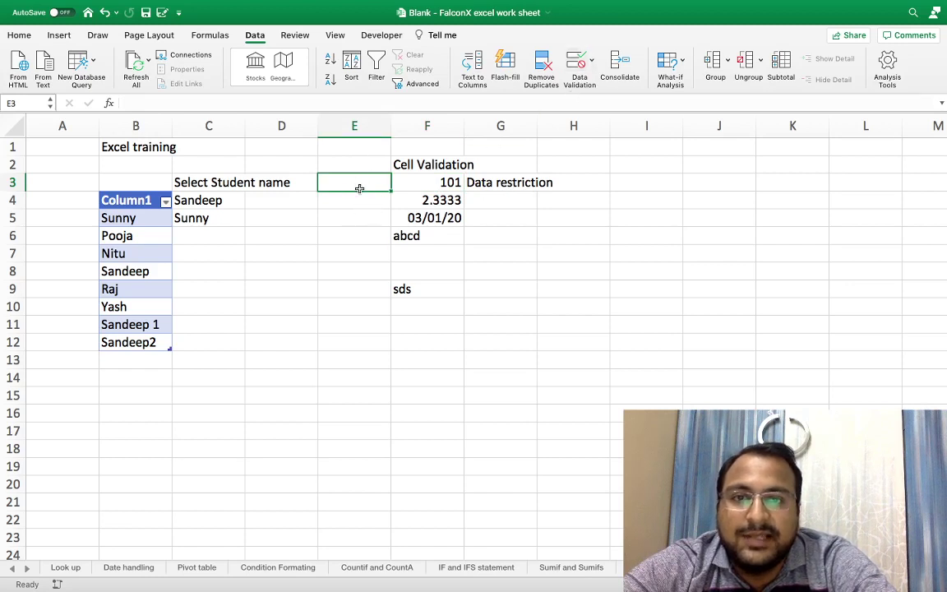
{"action": "key", "text": "shift+Down"}
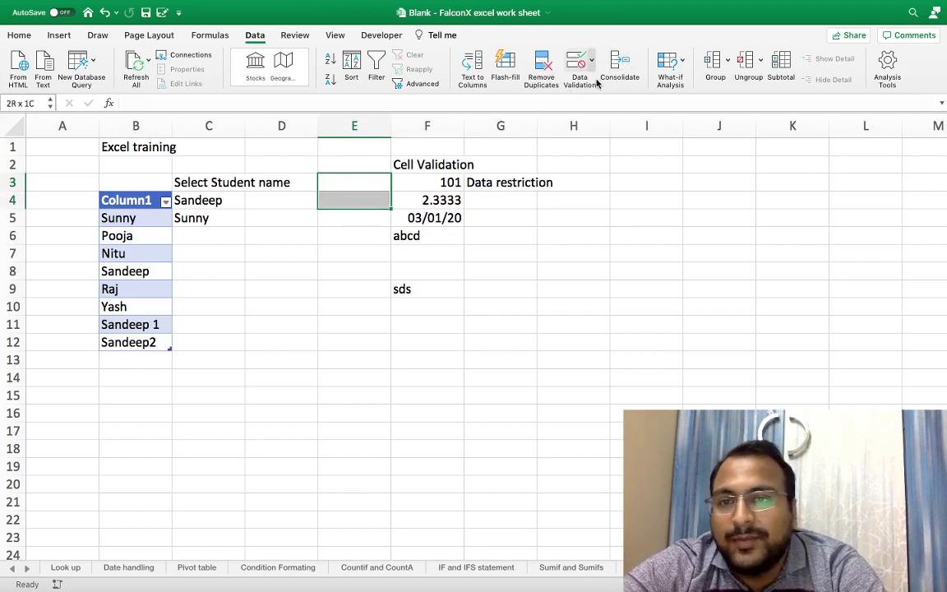
{"action": "key", "text": "shift+Down"}
{"action": "key", "text": "shift+Down"}
{"action": "key", "text": "shift+Down"}
{"action": "key", "text": "shift+Down"}
{"action": "key", "text": "shift+Down"}
{"action": "key", "text": "shift+Down"}
{"action": "key", "text": "shift+Down"}
{"action": "key", "text": "shift+Down"}
{"action": "key", "text": "shift+Down"}
{"action": "key", "text": "shift+Down"}
{"action": "key", "text": "shift+Down"}
{"action": "key", "text": "shift+Down"}
{"action": "key", "text": "shift+Down"}
{"action": "key", "text": "shift+Down"}
{"action": "key", "text": "shift+Down"}
{"action": "key", "text": "shift+Down"}
{"action": "key", "text": "shift+Down"}
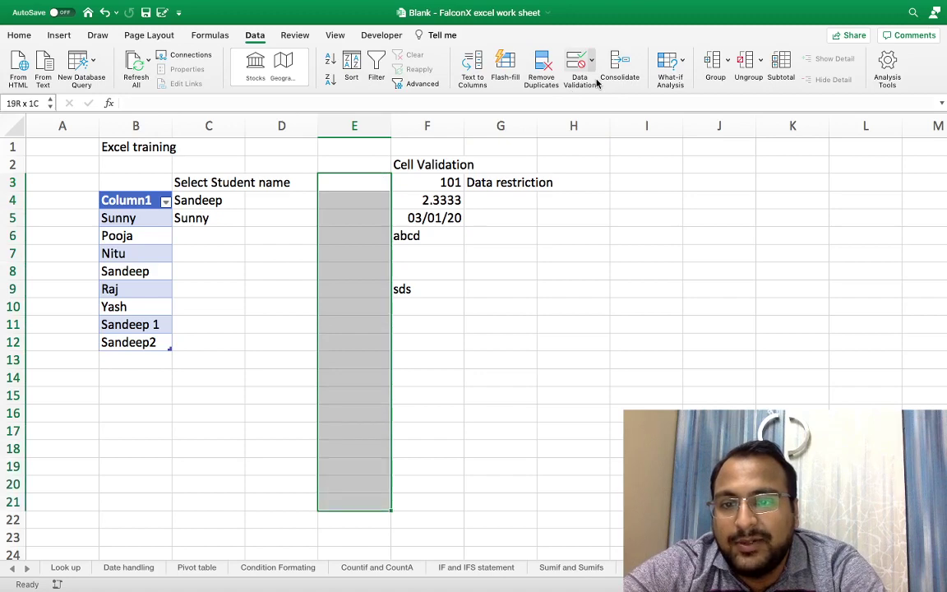
{"action": "key", "text": "shift+Up"}
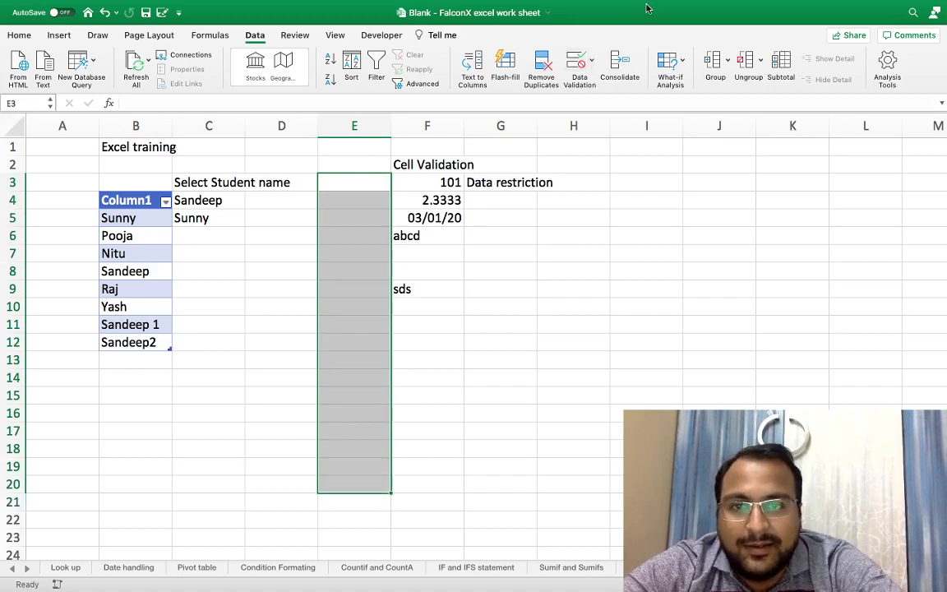
Step: Add a data validation to cell E3 that allows only whole numbers between 100 and 400
{"action": "left_click", "coordinate": [361, 181]}
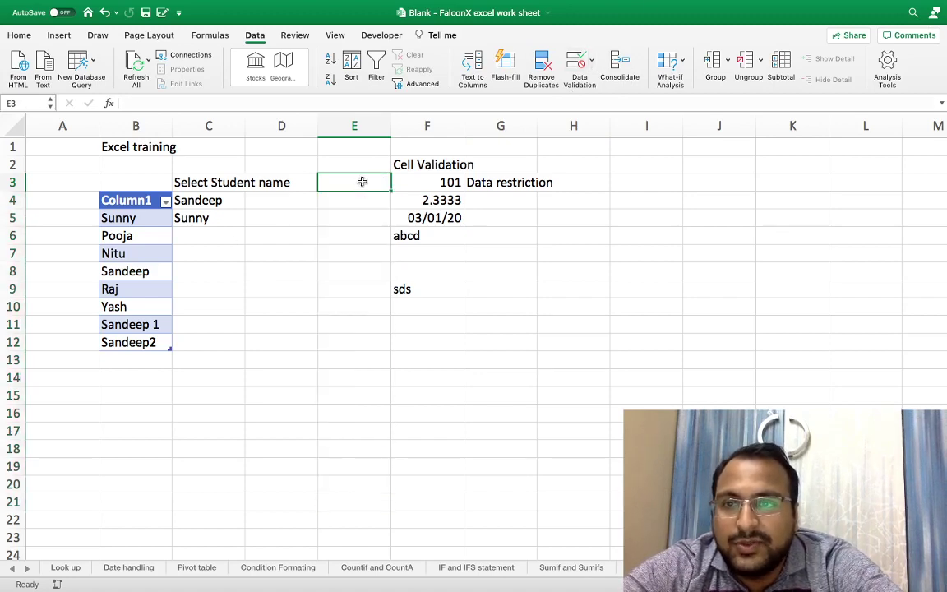
{"action": "left_click", "coordinate": [590, 60]}
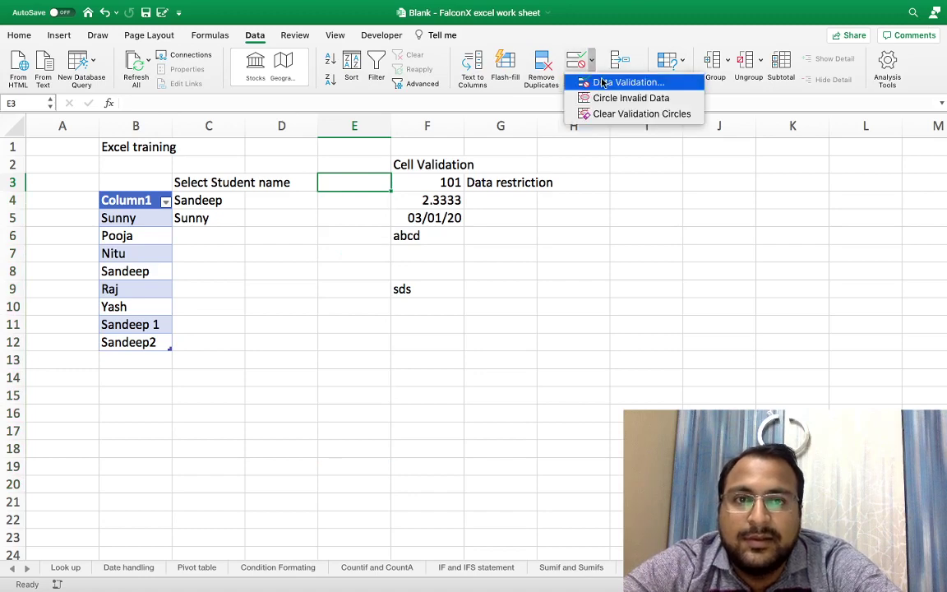
{"action": "left_click", "coordinate": [604, 83]}
{"action": "left_click", "coordinate": [396, 166]}
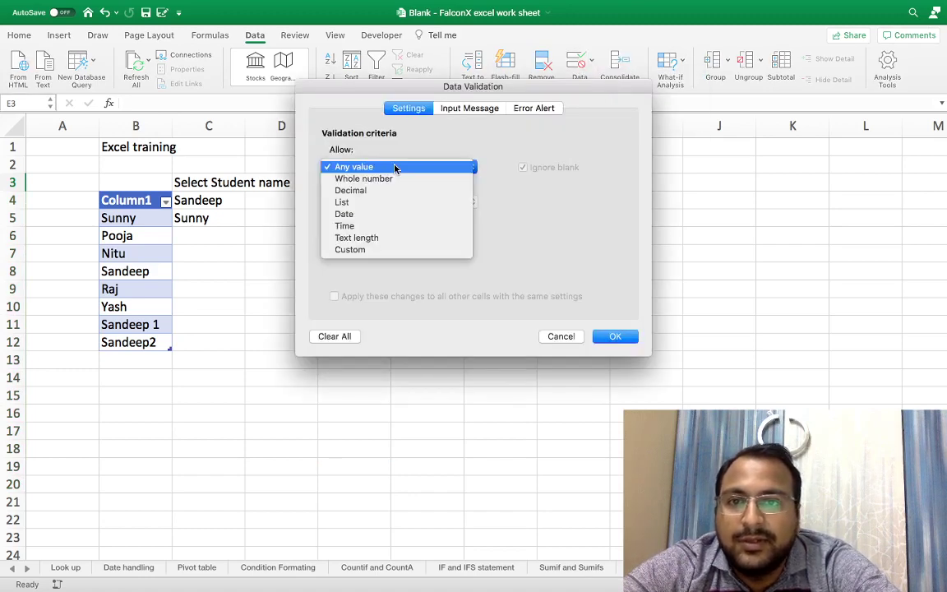
{"action": "left_click", "coordinate": [400, 179]}
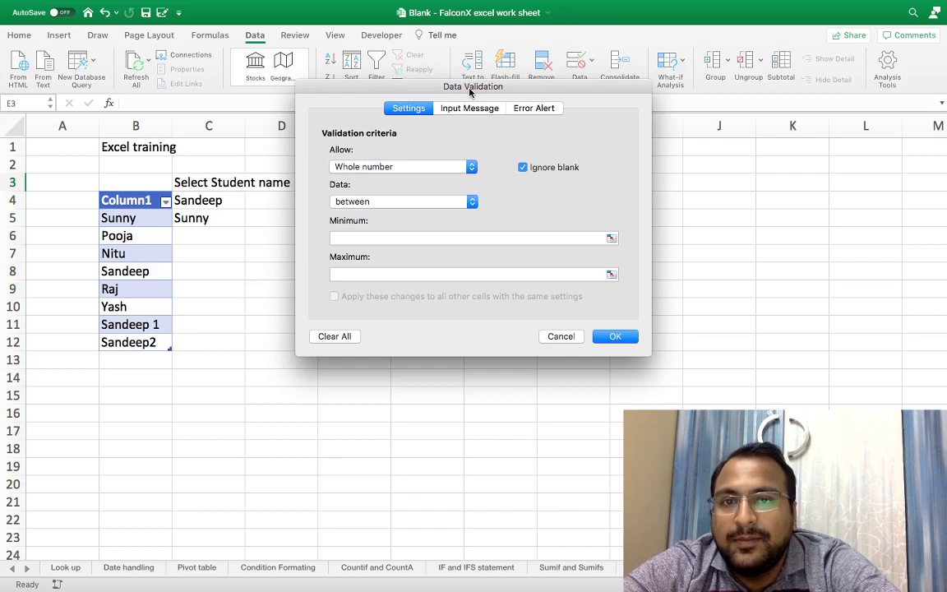
{"action": "left_click_drag", "start_coordinate": [470, 92], "coordinate": [605, 75]}
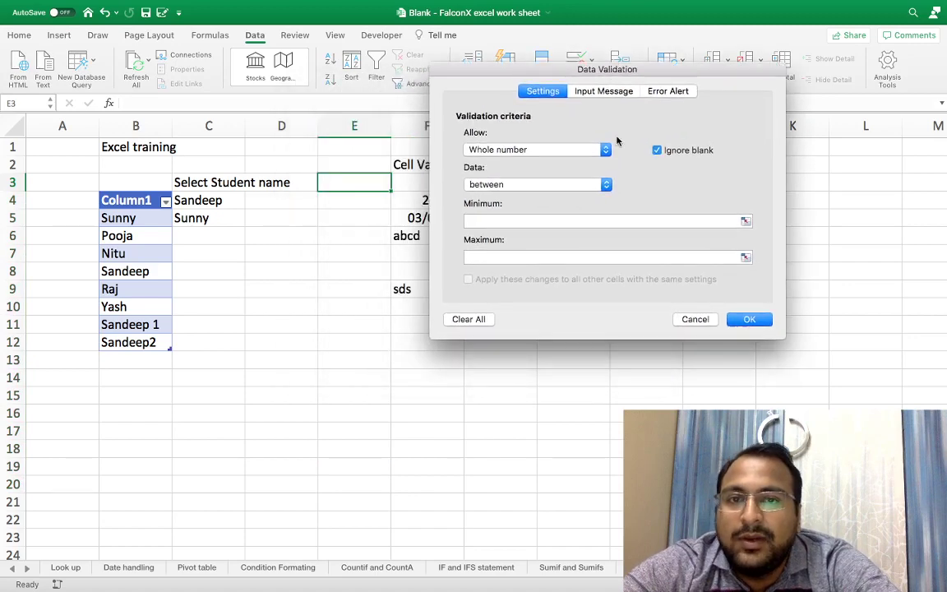
{"action": "left_click", "coordinate": [486, 222]}
{"action": "type", "text": "100"}
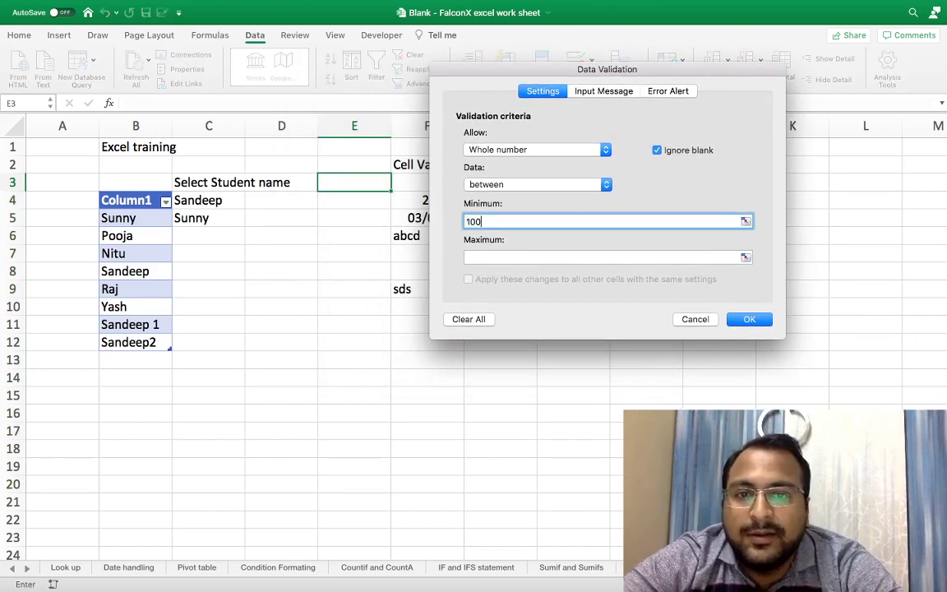
{"action": "left_click", "coordinate": [476, 257]}
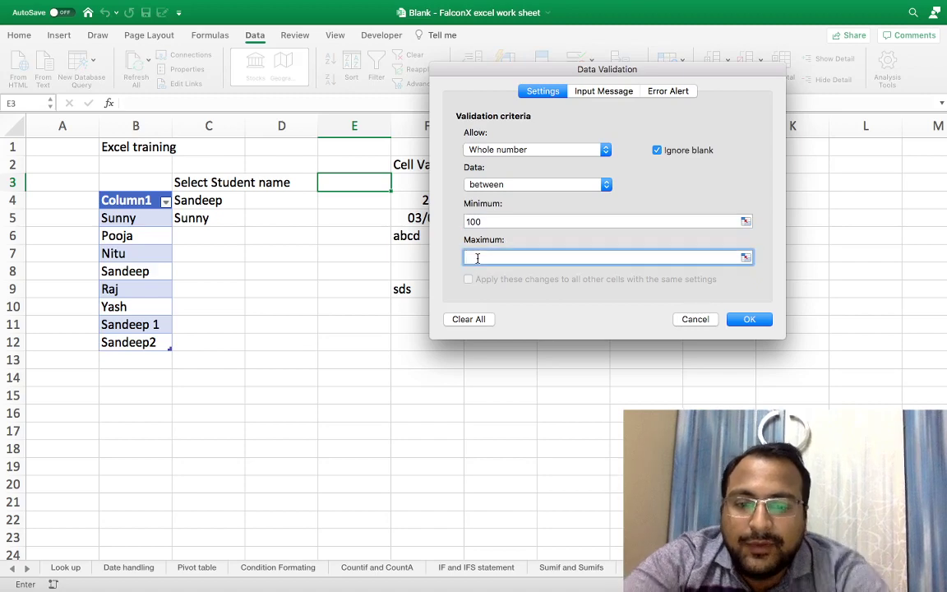
{"action": "type", "text": "400"}
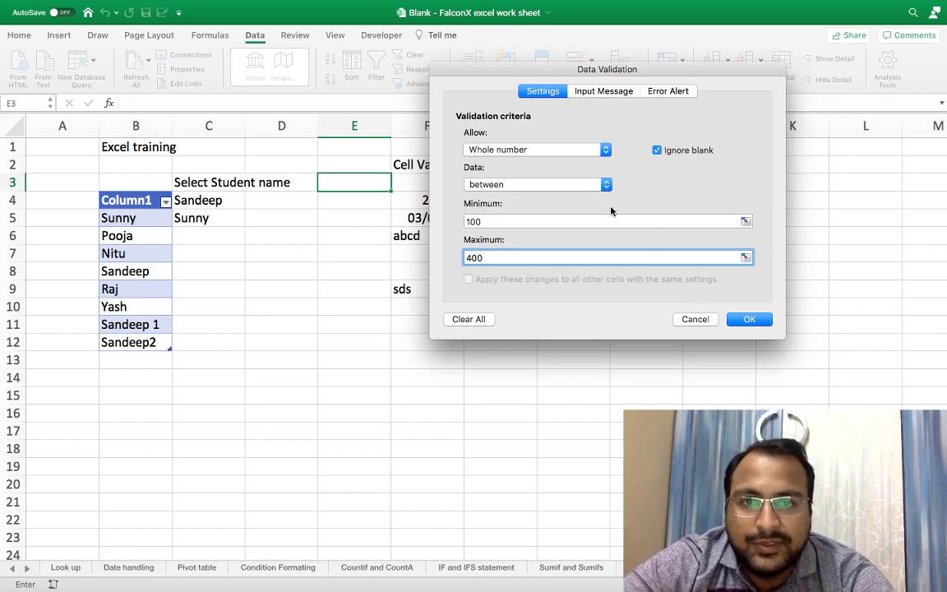
{"action": "left_click", "coordinate": [605, 150]}
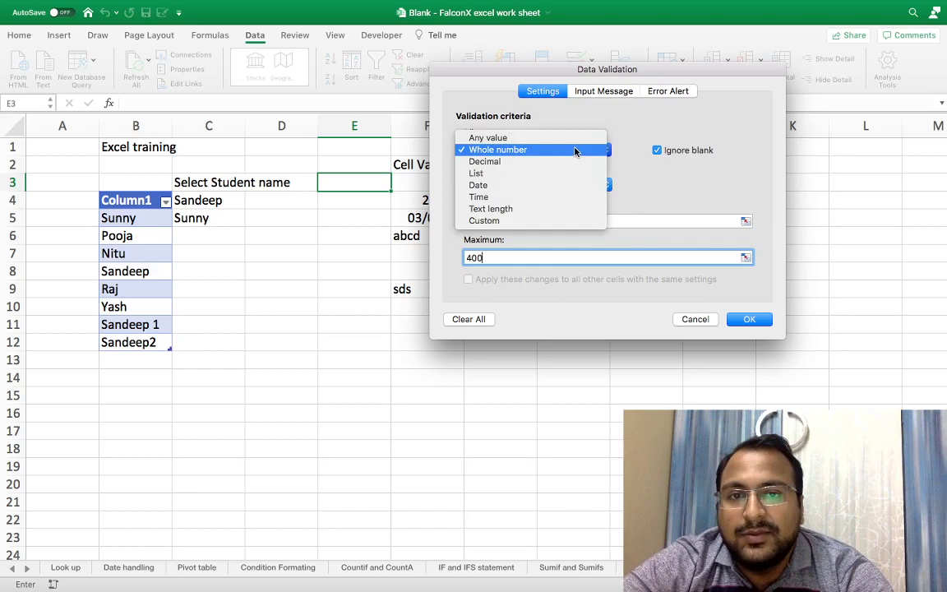
{"action": "left_click", "coordinate": [573, 151]}
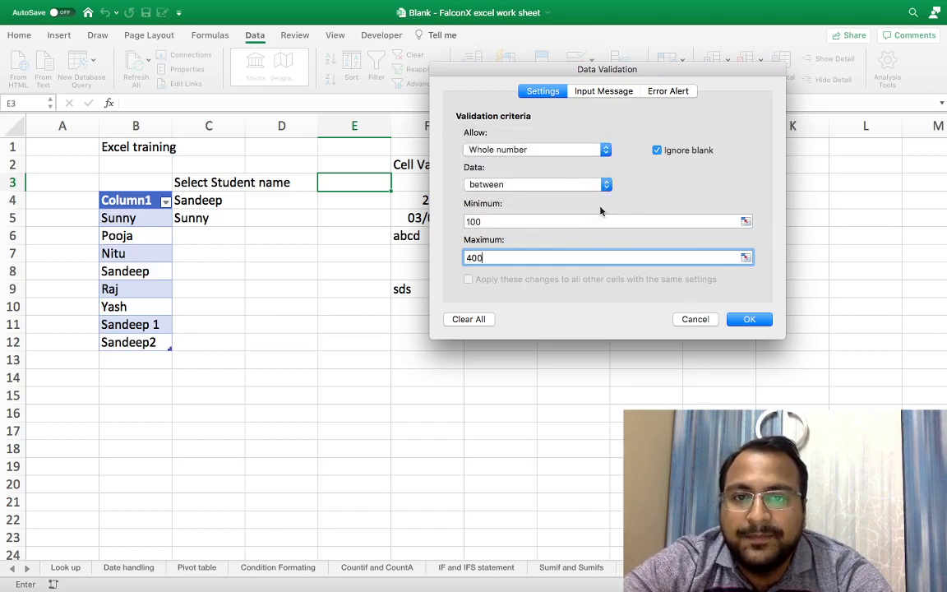
{"action": "left_click", "coordinate": [744, 320]}
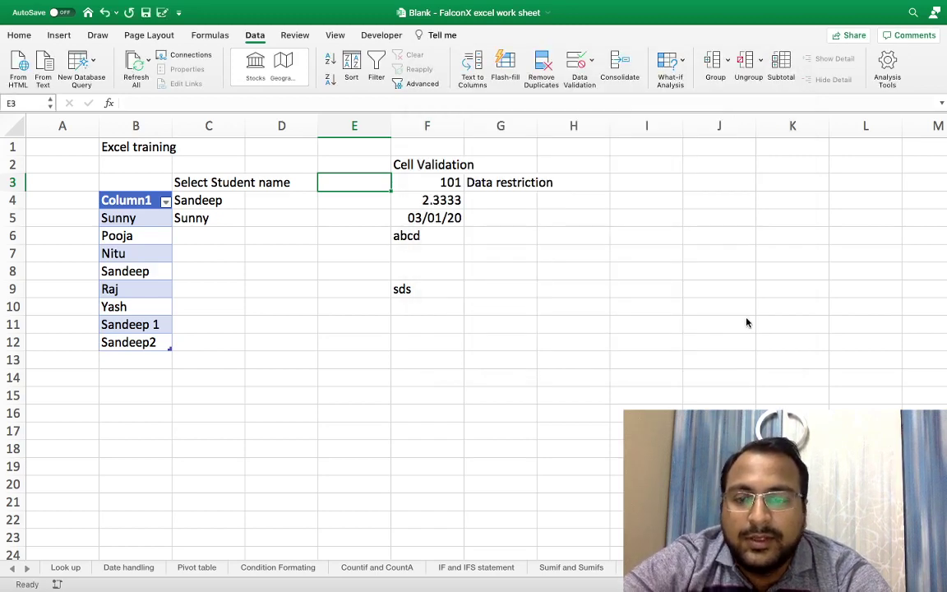
Step: Try entering 20 in cell E3, cancel that entry, and enter 101 instead
{"action": "type", "text": "20"}
{"action": "key", "text": "Return"}
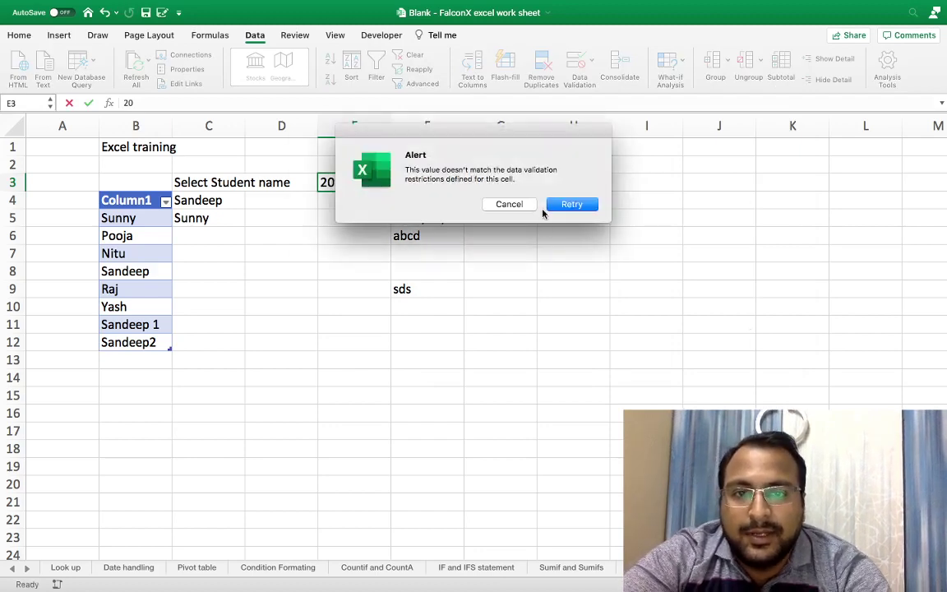
{"action": "left_click", "coordinate": [509, 204]}
{"action": "type", "text": "101"}
{"action": "key", "text": "Return"}
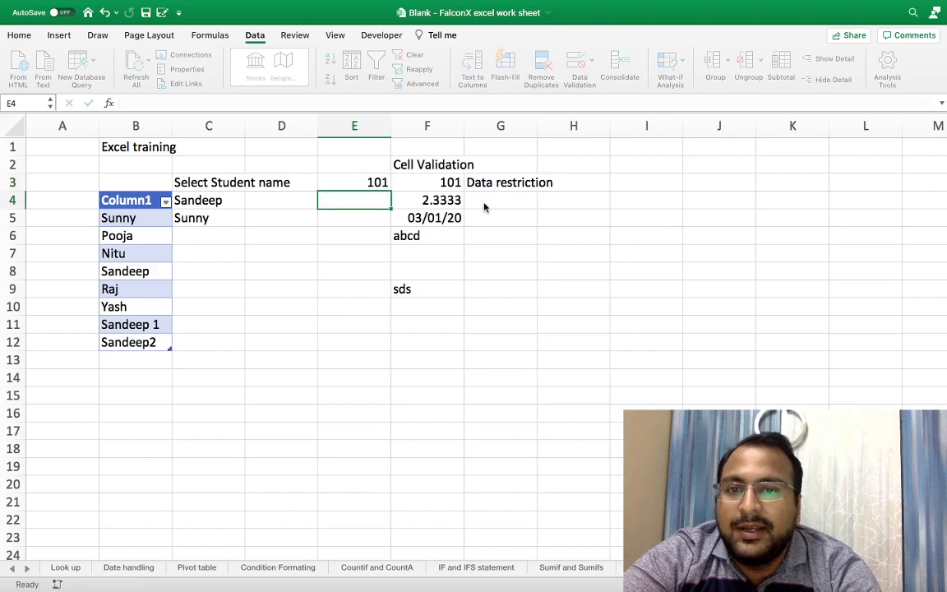
Step: Test the upper limit of cell E3 by trying to enter 401, and cancel the entry
{"action": "key", "text": "Up"}
{"action": "type", "text": "40"}
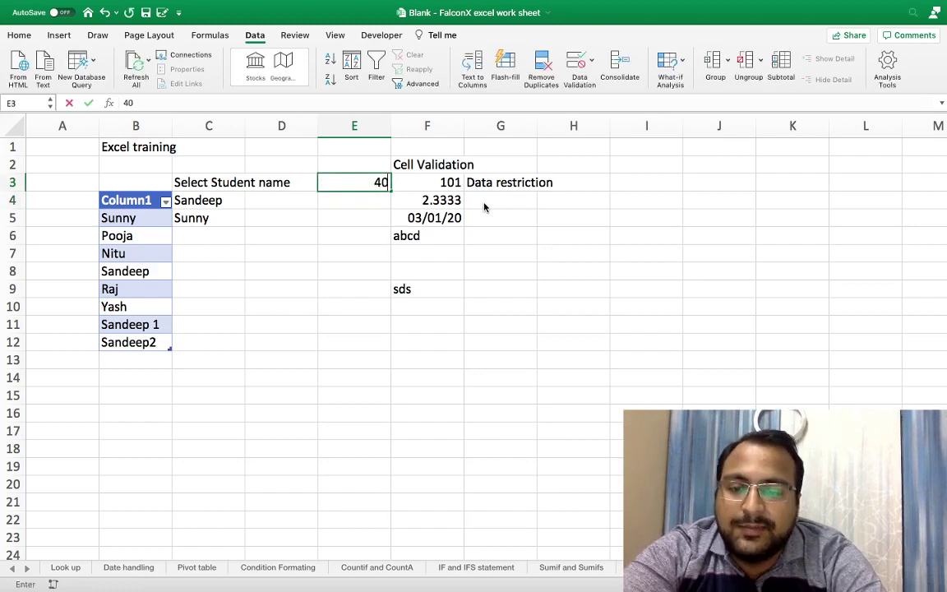
{"action": "type", "text": "1"}
{"action": "key", "text": "Return"}
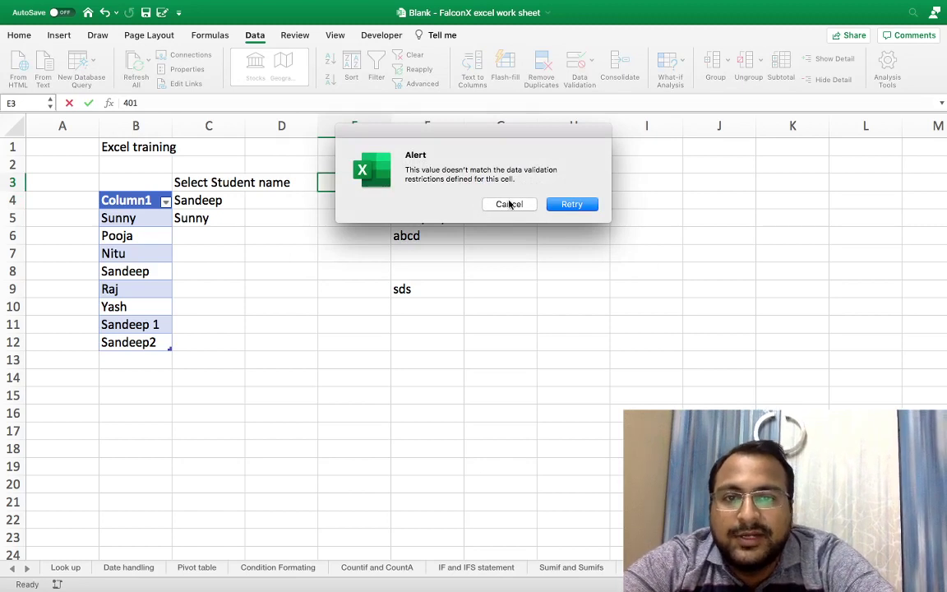
{"action": "left_click", "coordinate": [510, 203]}
Step: Add a data validation to cell E4 that allows only dates greater than 31/3/2020
{"action": "left_click", "coordinate": [333, 201]}
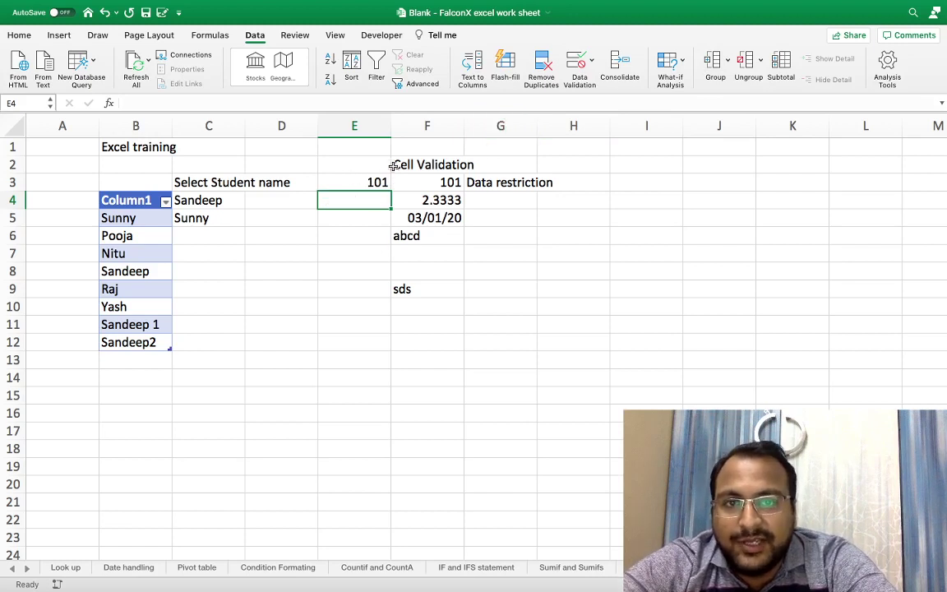
{"action": "left_click", "coordinate": [592, 62]}
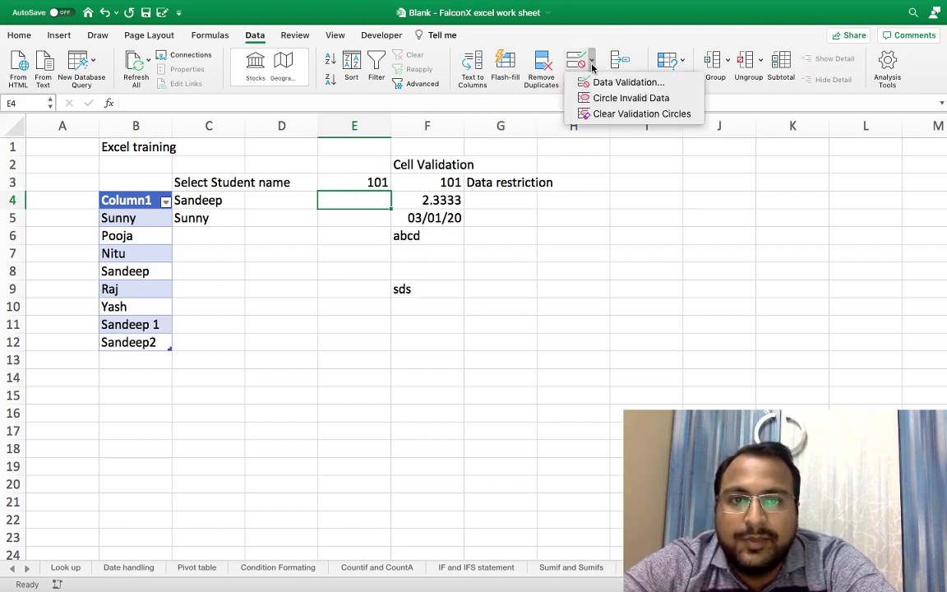
{"action": "left_click", "coordinate": [595, 81]}
{"action": "left_click", "coordinate": [439, 167]}
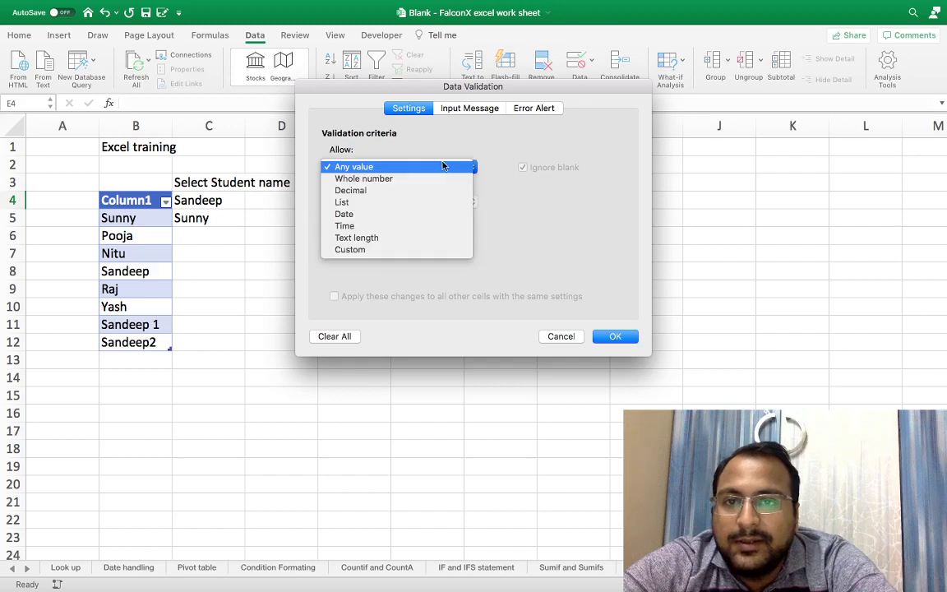
{"action": "left_click", "coordinate": [406, 214]}
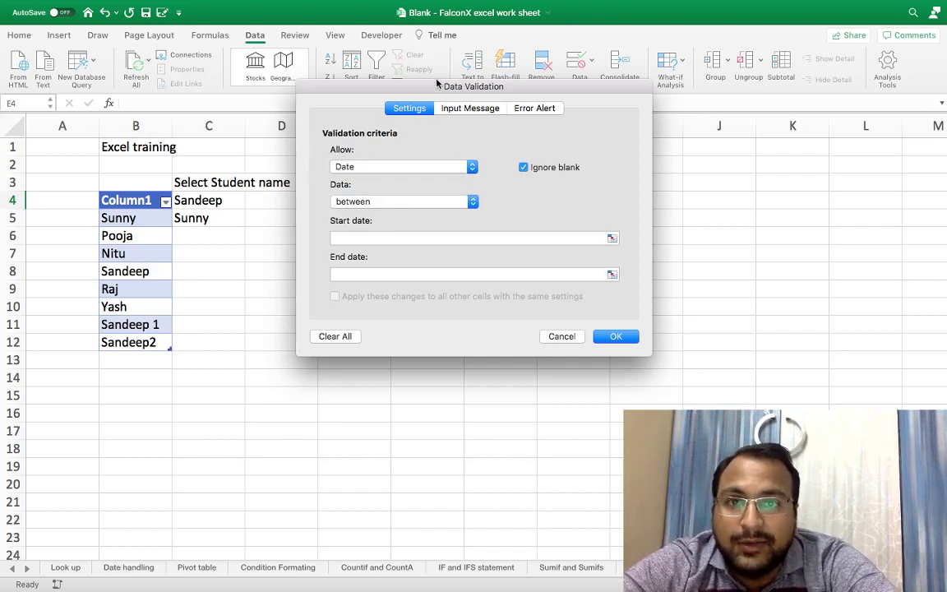
{"action": "left_click_drag", "start_coordinate": [391, 82], "coordinate": [521, 73]}
{"action": "left_click", "coordinate": [524, 193]}
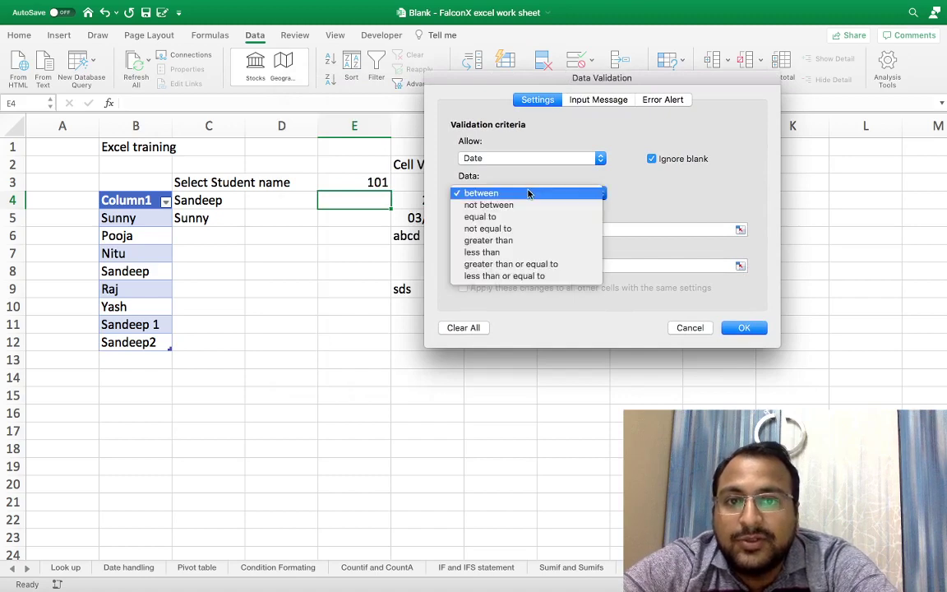
{"action": "left_click", "coordinate": [532, 241]}
{"action": "left_click", "coordinate": [504, 230]}
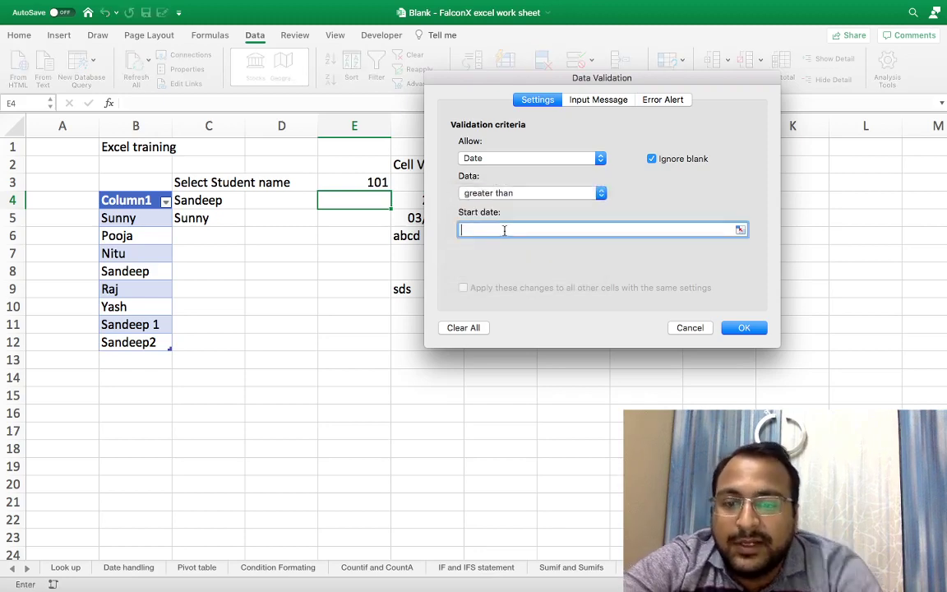
{"action": "type", "text": "31/3/2020"}
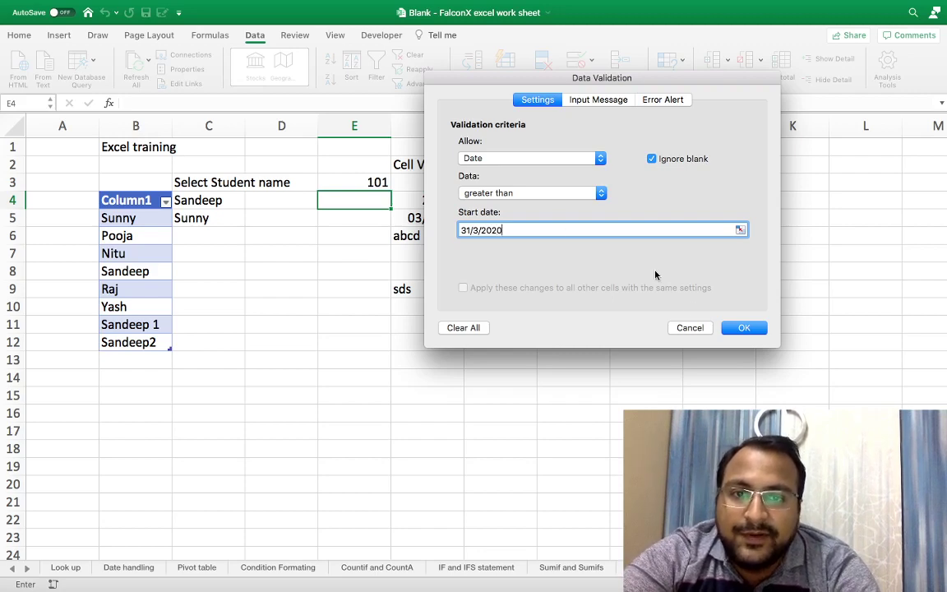
{"action": "left_click", "coordinate": [742, 328]}
Step: Enter the date 31/5/2020 in cell E4
{"action": "type", "text": "31"}
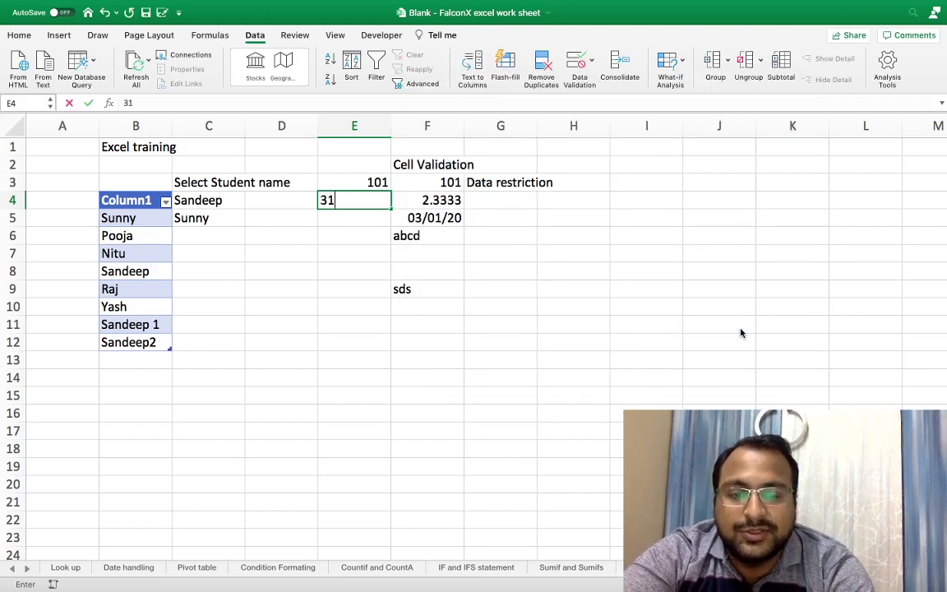
{"action": "type", "text": "/05"}
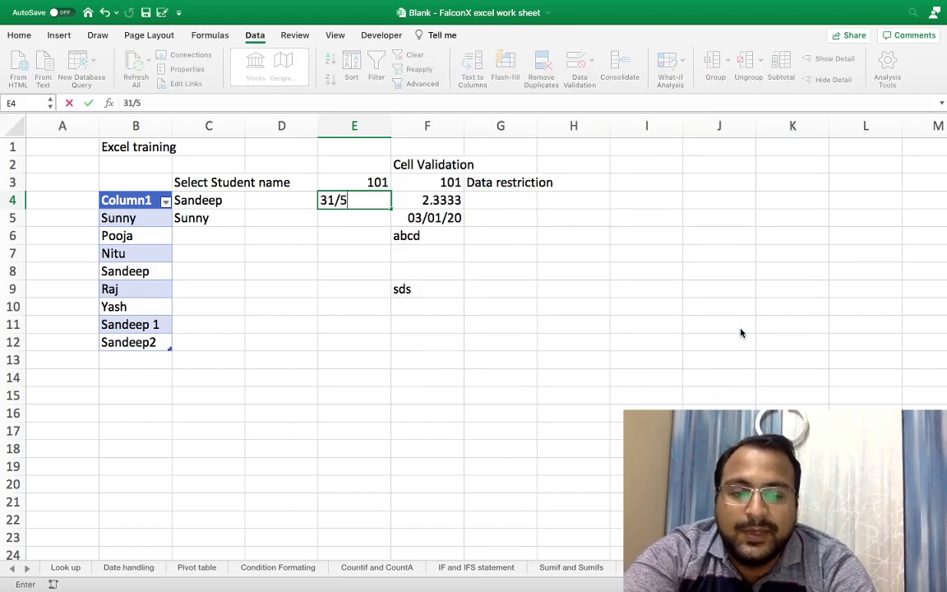
{"action": "type", "text": "/20202"}
{"action": "key", "text": "Return"}
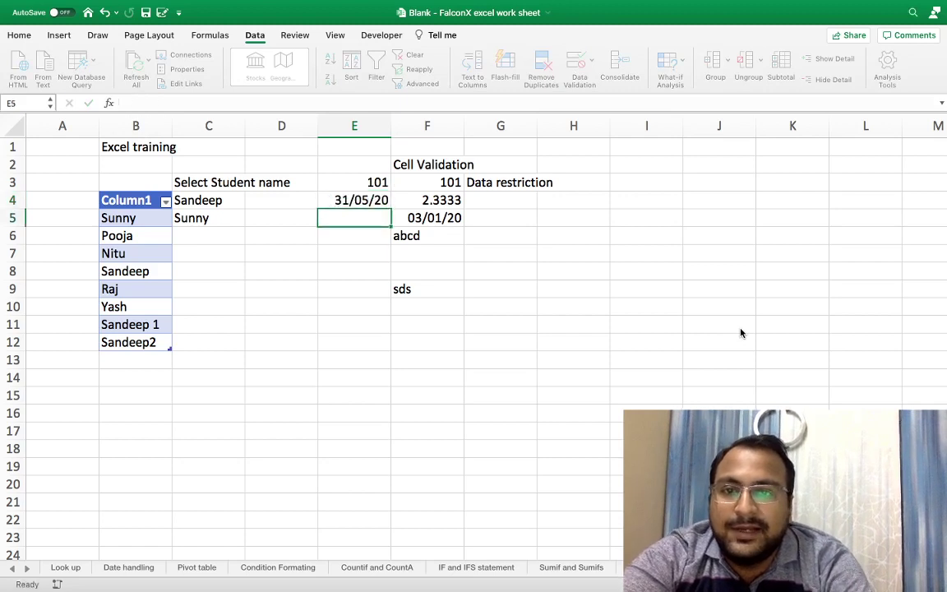
Step: Try to change the year of the date in E4 to 2019, and cancel the edit
{"action": "key", "text": "Up"}
{"action": "left_click", "coordinate": [186, 104]}
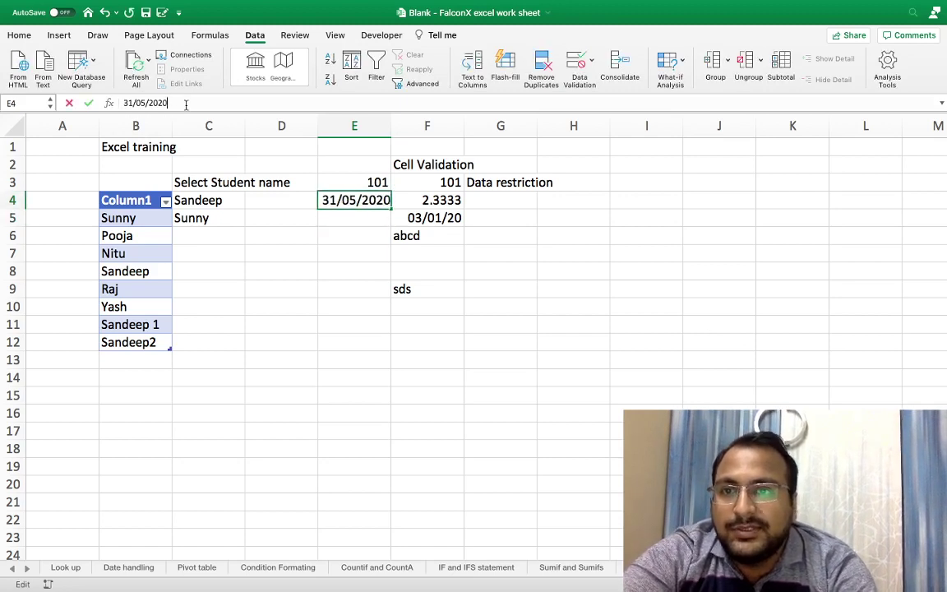
{"action": "key", "text": "BackSpace"}
{"action": "key", "text": "BackSpace"}
{"action": "type", "text": "1"}
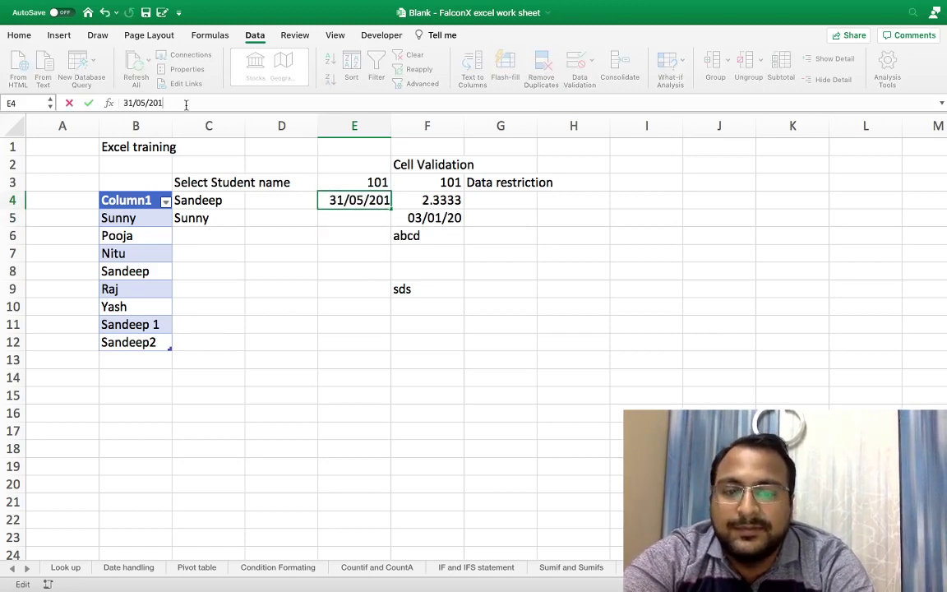
{"action": "type", "text": "9"}
{"action": "key", "text": "Return"}
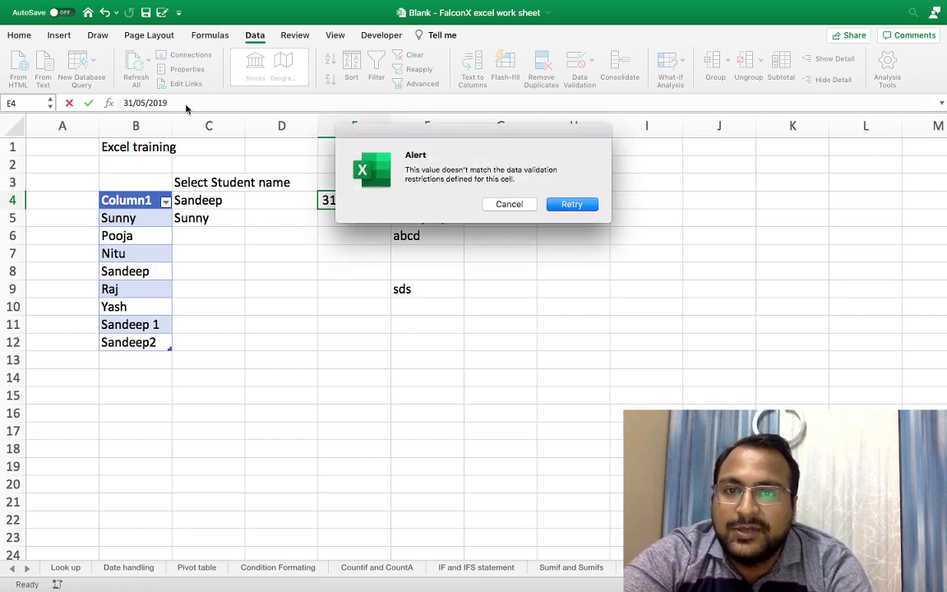
{"action": "left_click", "coordinate": [493, 203]}
Step: Add a data validation to cell E5 that allows only a text length less than 16
{"action": "left_click", "coordinate": [369, 219]}
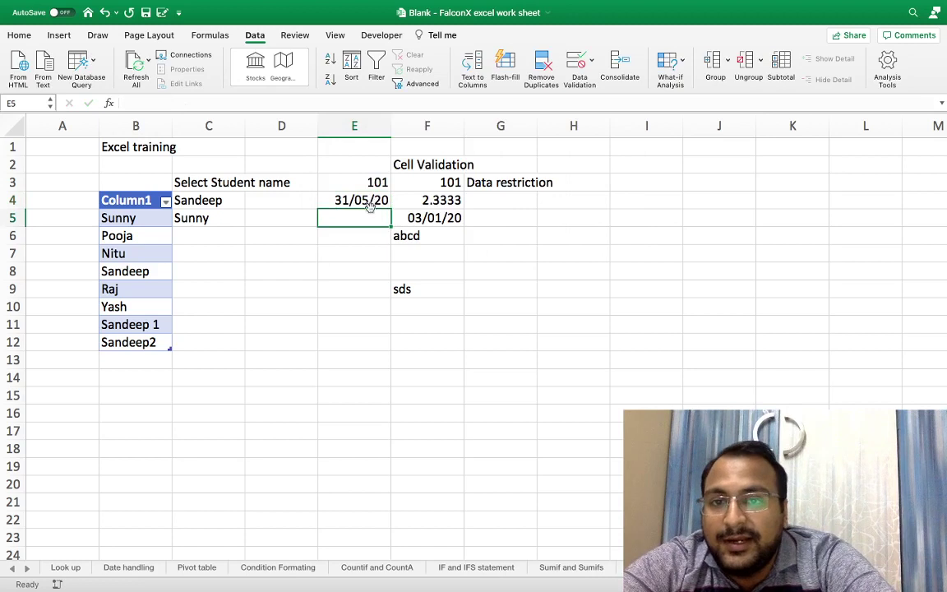
{"action": "left_click", "coordinate": [592, 62]}
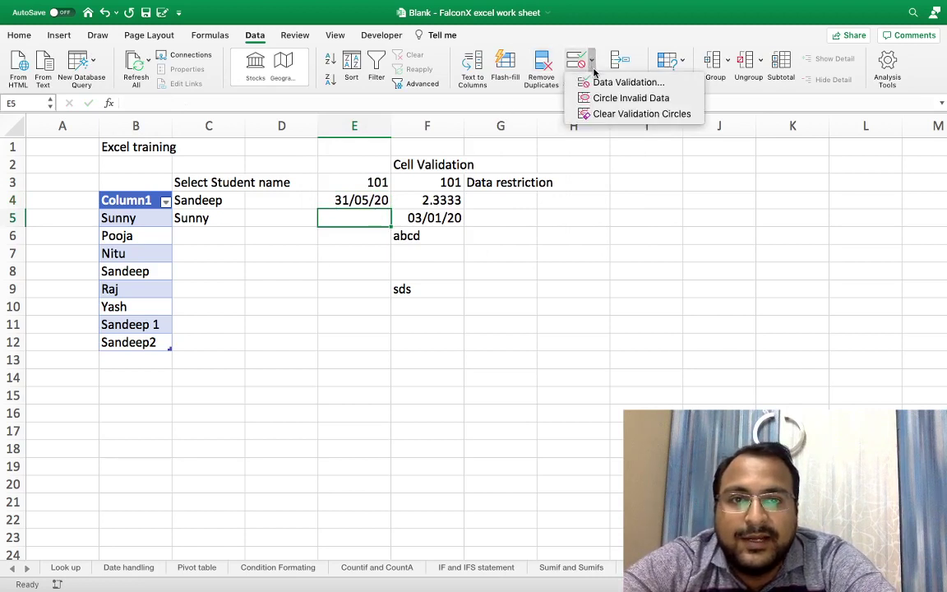
{"action": "left_click", "coordinate": [604, 83]}
{"action": "left_click", "coordinate": [417, 170]}
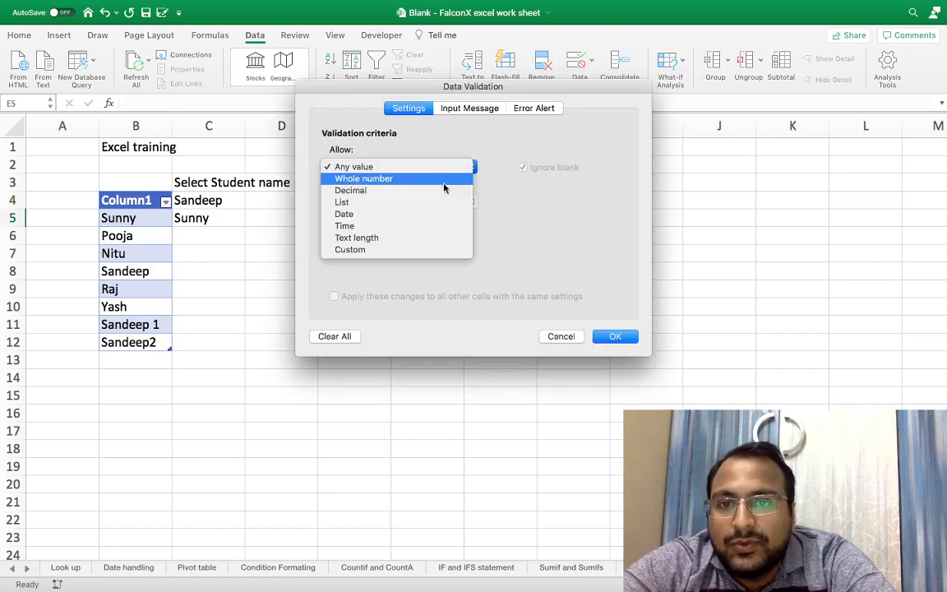
{"action": "left_click", "coordinate": [417, 240]}
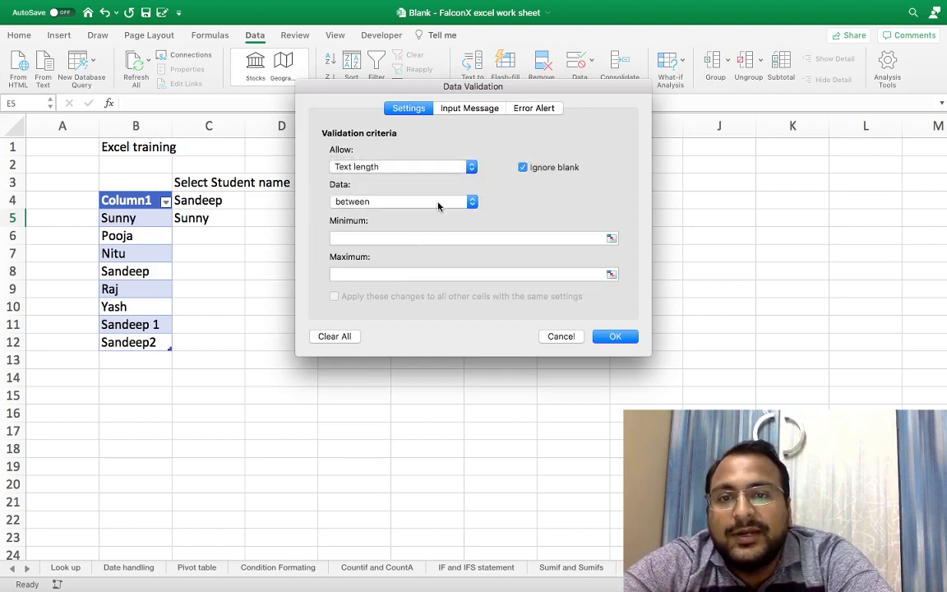
{"action": "left_click", "coordinate": [437, 205]}
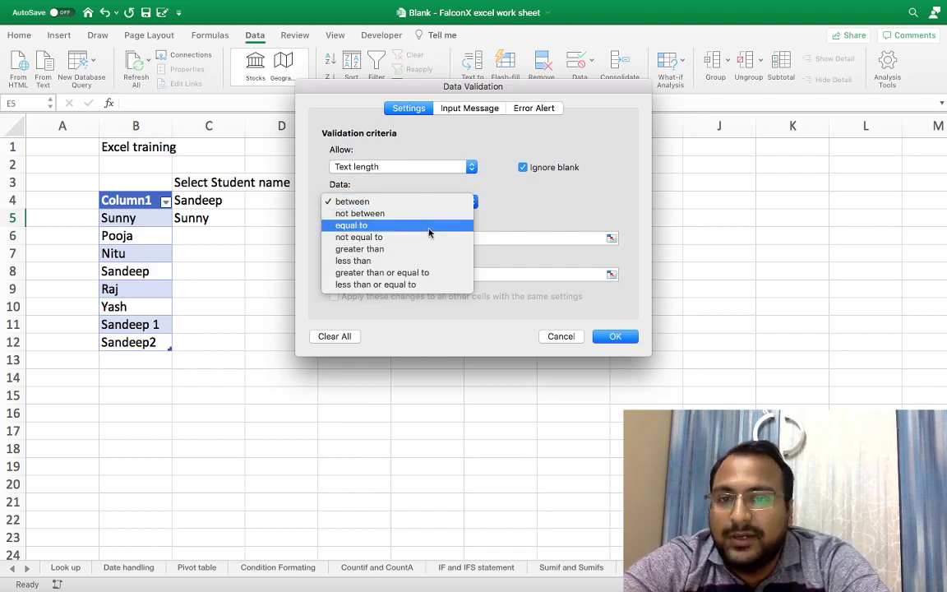
{"action": "left_click", "coordinate": [375, 249]}
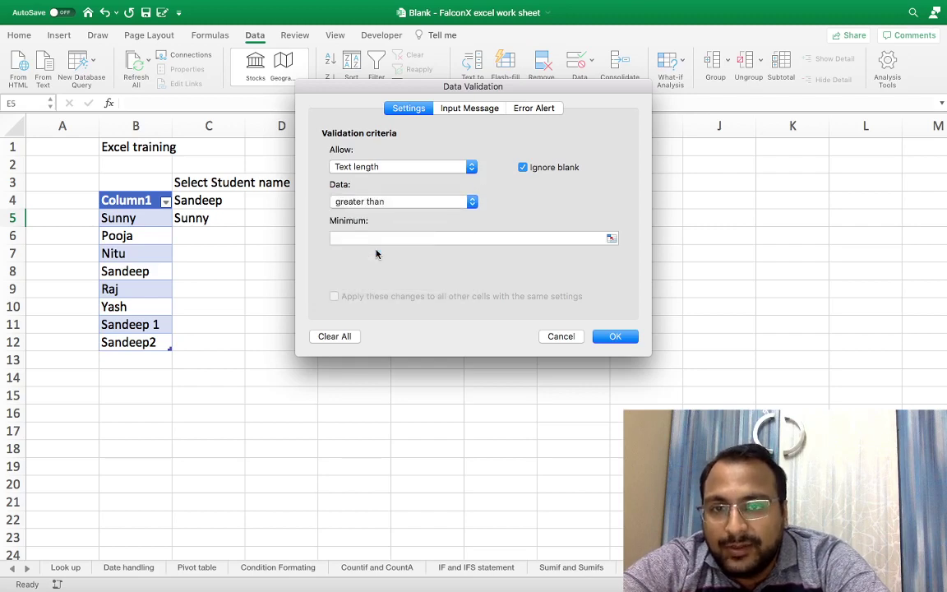
{"action": "left_click", "coordinate": [407, 202]}
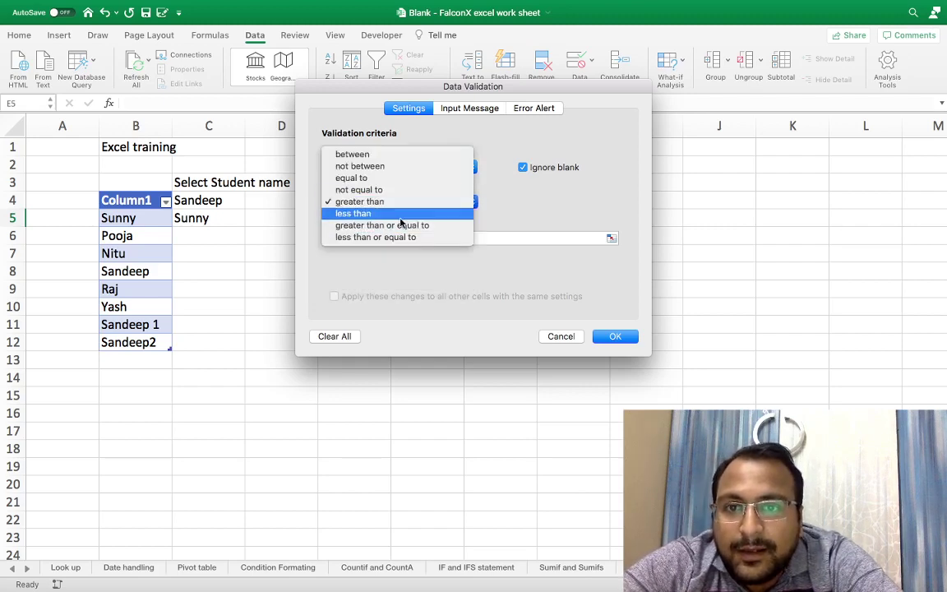
{"action": "left_click", "coordinate": [401, 216]}
{"action": "left_click", "coordinate": [393, 237]}
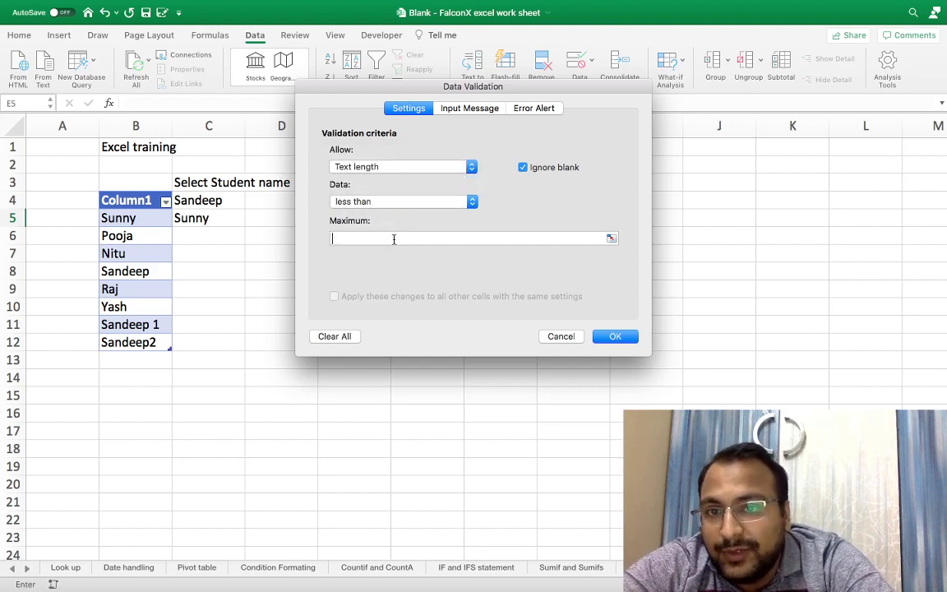
{"action": "type", "text": "16"}
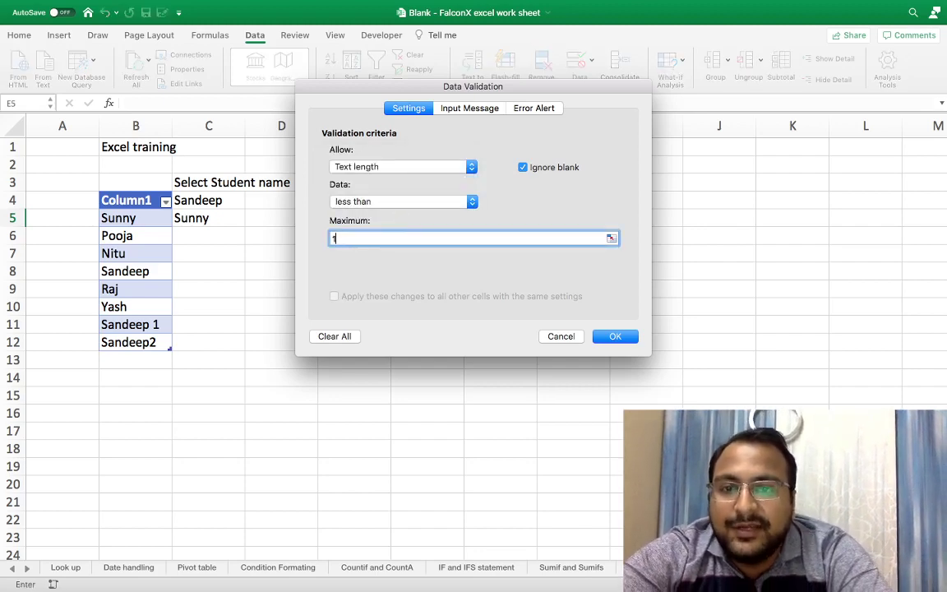
{"action": "left_click", "coordinate": [614, 336]}
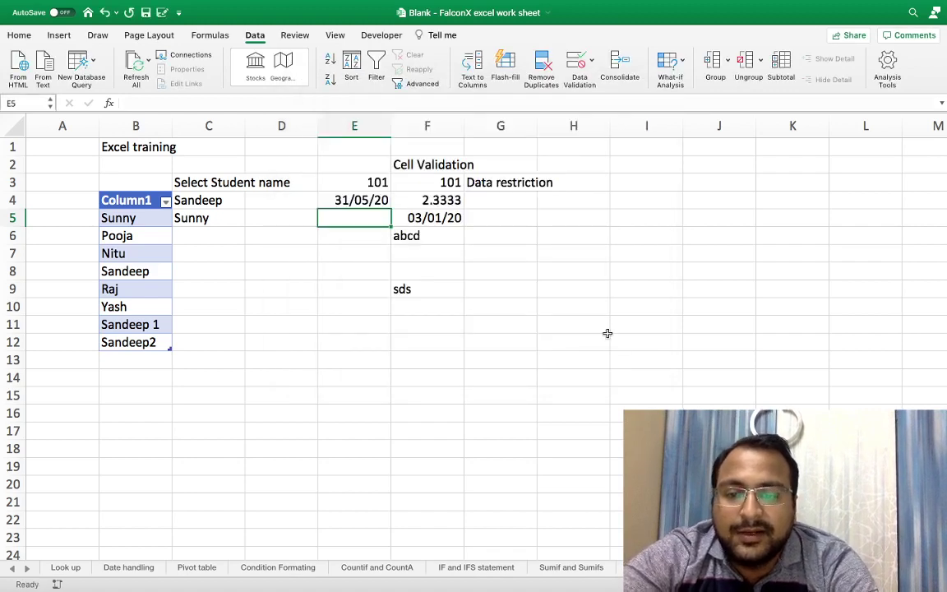
{"action": "type", "text": "1234567"}
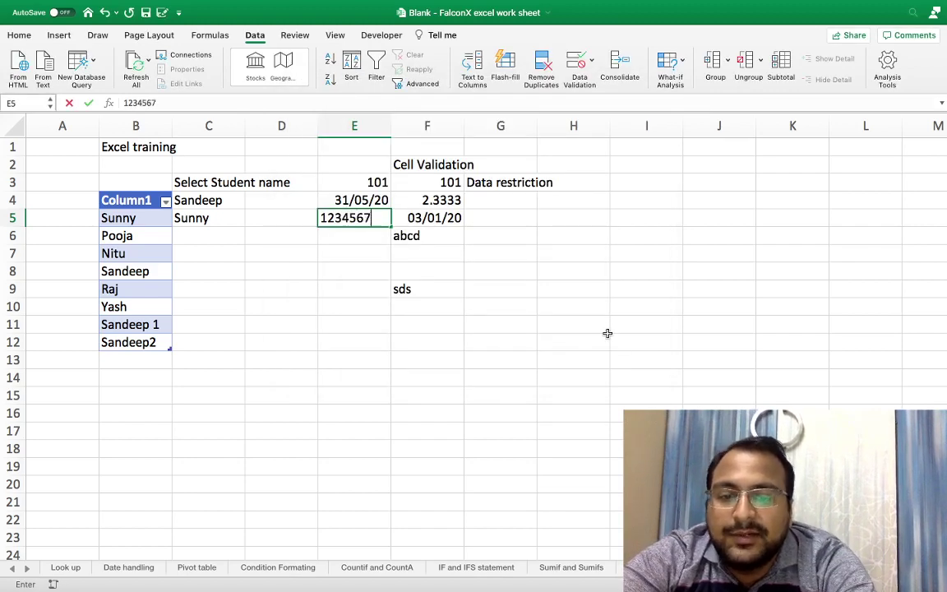
{"action": "type", "text": "89191"}
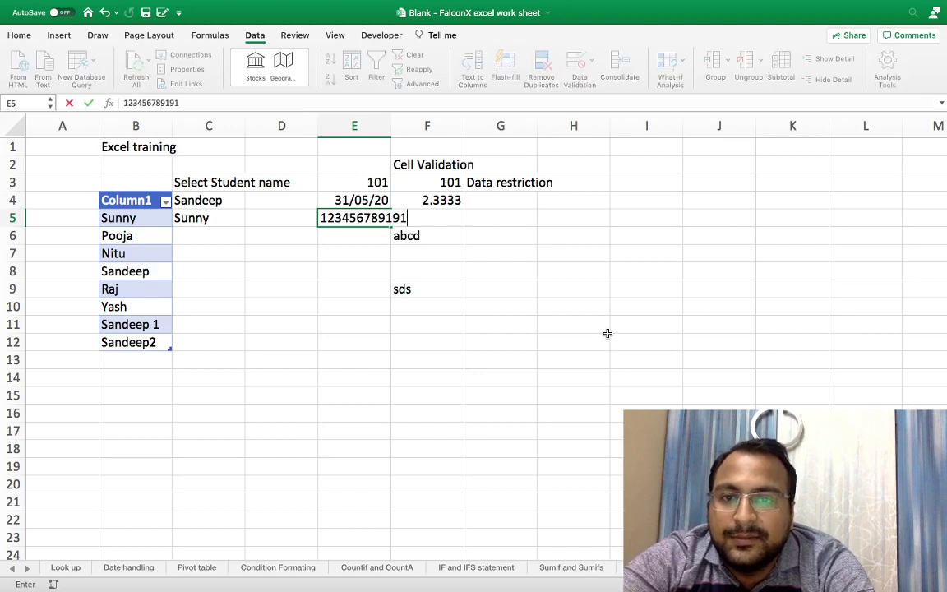
{"action": "key", "text": "BackSpace"}
{"action": "key", "text": "BackSpace"}
{"action": "key", "text": "BackSpace"}
{"action": "type", "text": "0123456"}
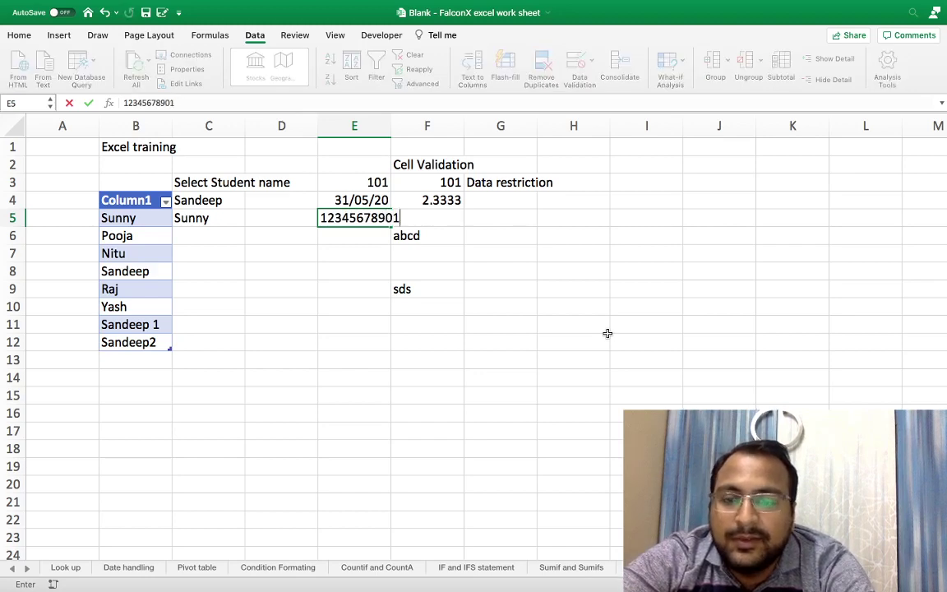
{"action": "key", "text": "Return"}
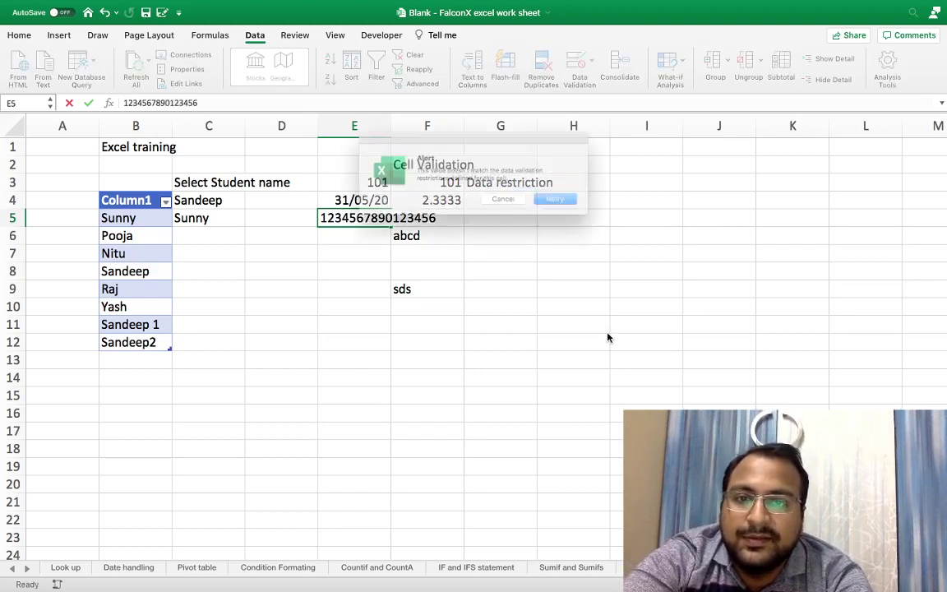
{"action": "key", "text": "Return"}
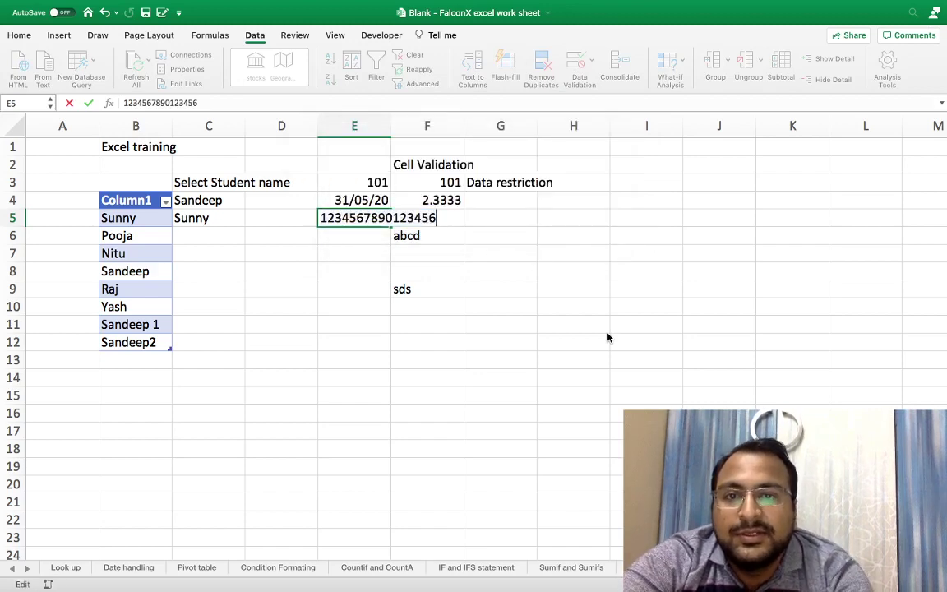
{"action": "key", "text": "Right"}
{"action": "key", "text": "BackSpace"}
{"action": "key", "text": "Return"}
{"action": "key", "text": "Up"}
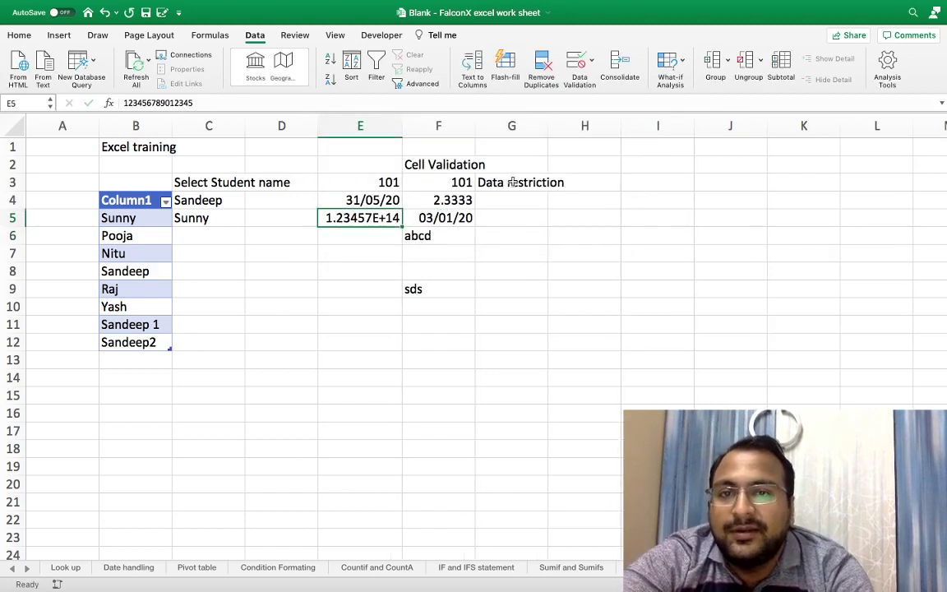
{"action": "left_click_drag", "start_coordinate": [402, 125], "coordinate": [441, 123]}
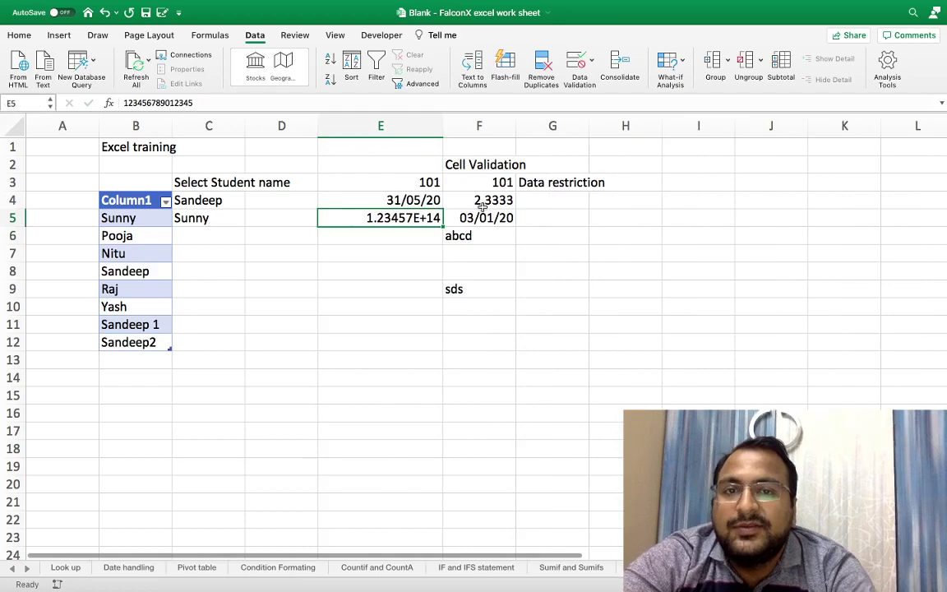
Step: Review the data validation settings of cell E5 and close them without changes
{"action": "left_click", "coordinate": [592, 63]}
{"action": "left_click", "coordinate": [610, 82]}
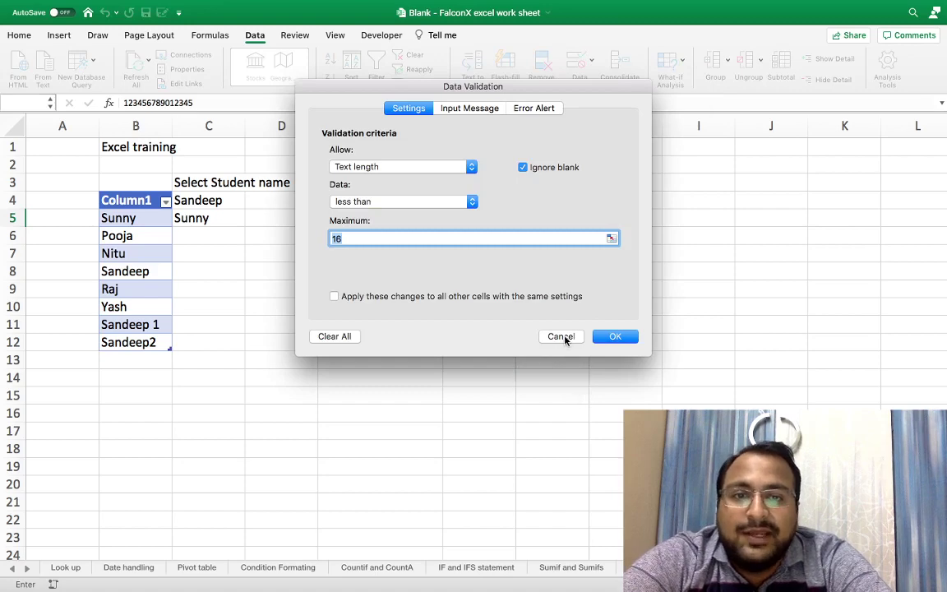
{"action": "left_click", "coordinate": [563, 337]}
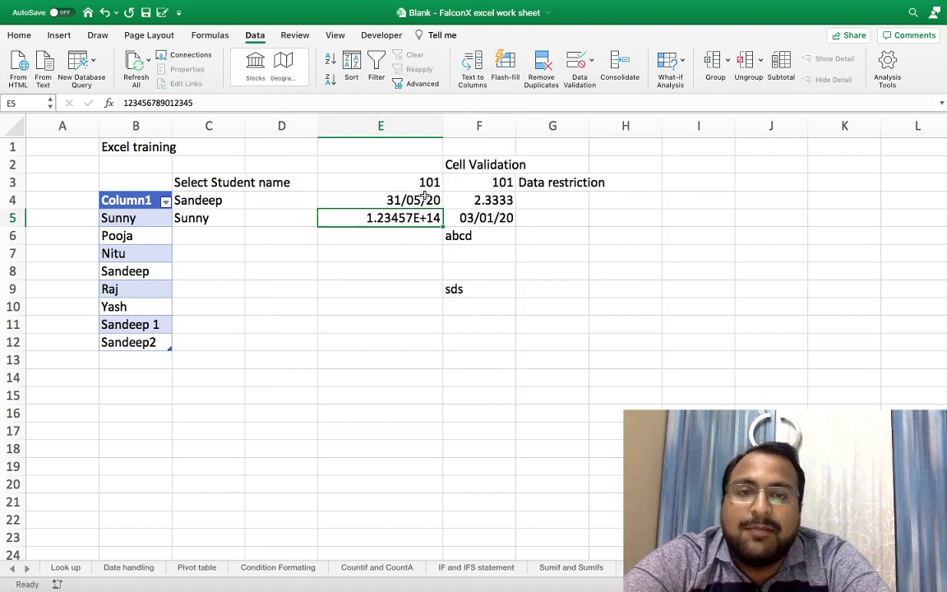
Step: Add an input message to the data validation of E5 with the title "Excel data validation" and the message "HI"
{"action": "left_click", "coordinate": [591, 62]}
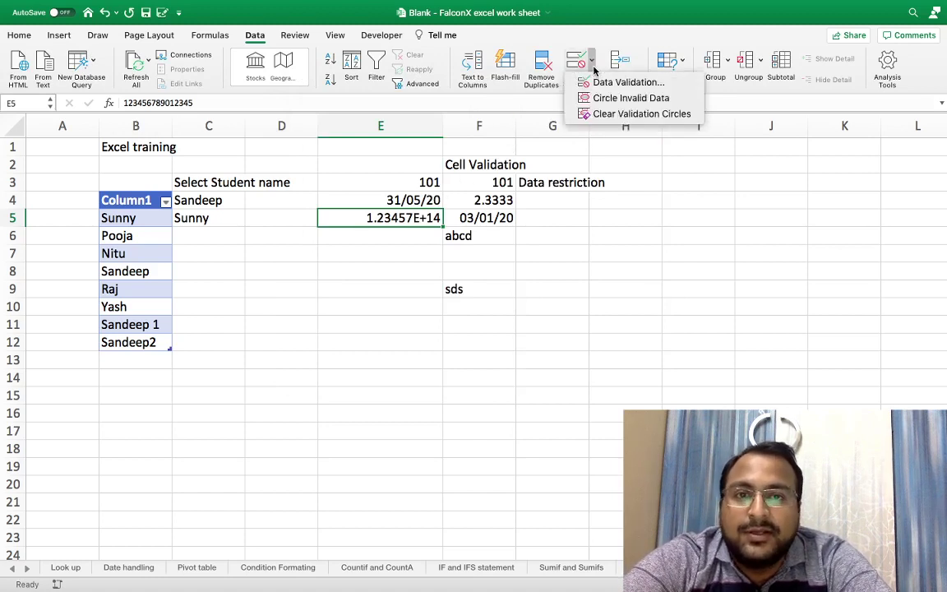
{"action": "left_click", "coordinate": [612, 81]}
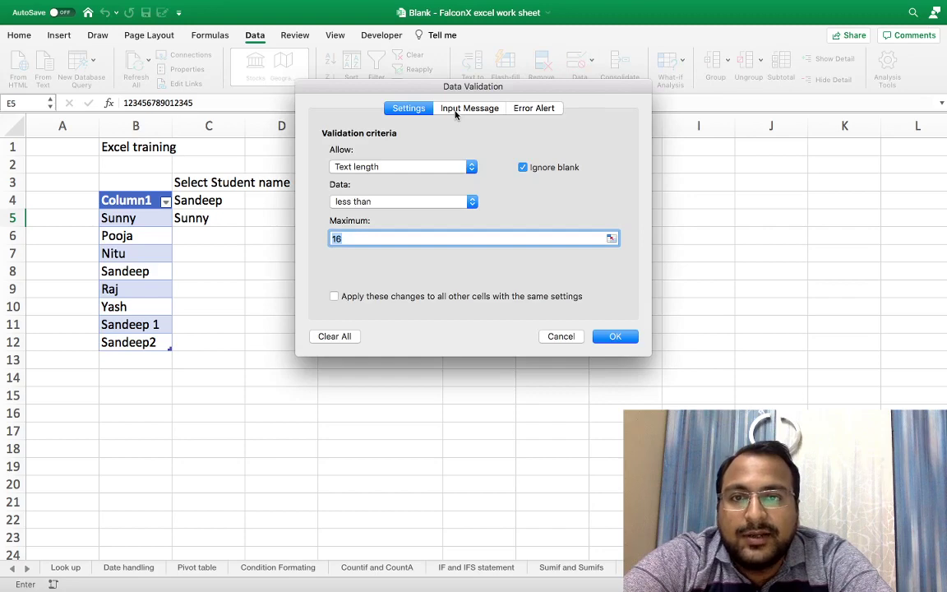
{"action": "left_click", "coordinate": [457, 112]}
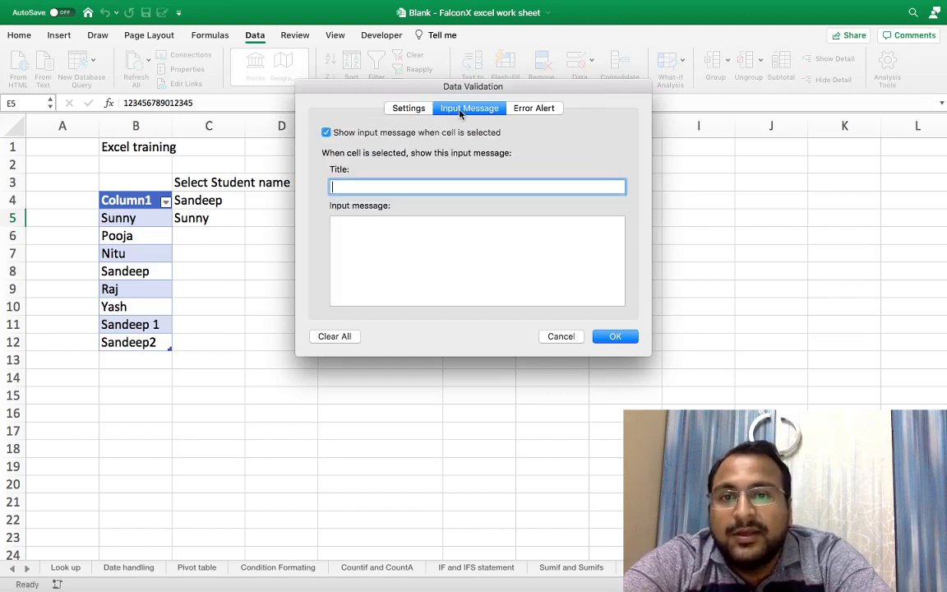
{"action": "left_click_drag", "start_coordinate": [411, 90], "coordinate": [671, 96]}
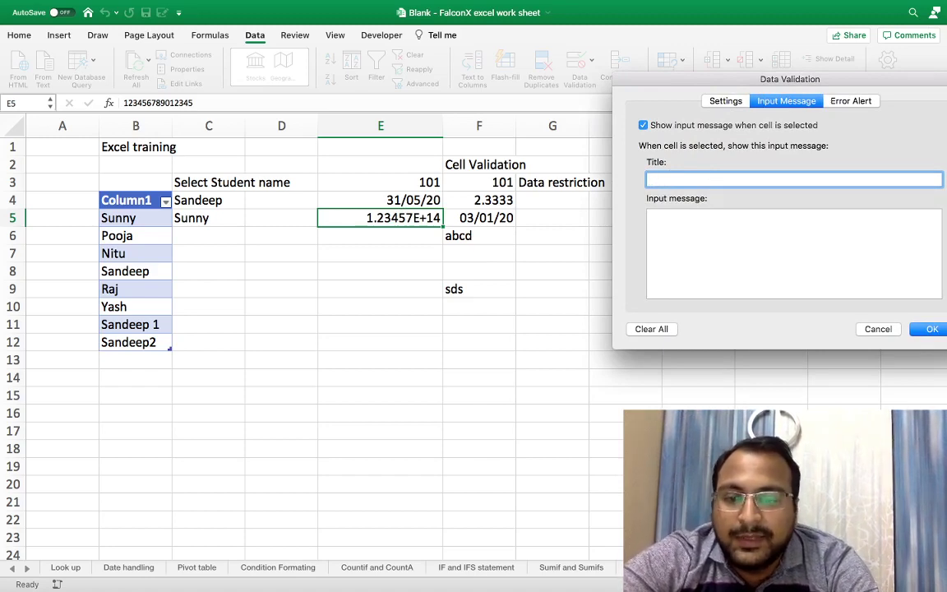
{"action": "type", "text": "Ex"}
{"action": "key", "text": "BackSpace"}
{"action": "key", "text": "BackSpace"}
{"action": "type", "text": "Excel "}
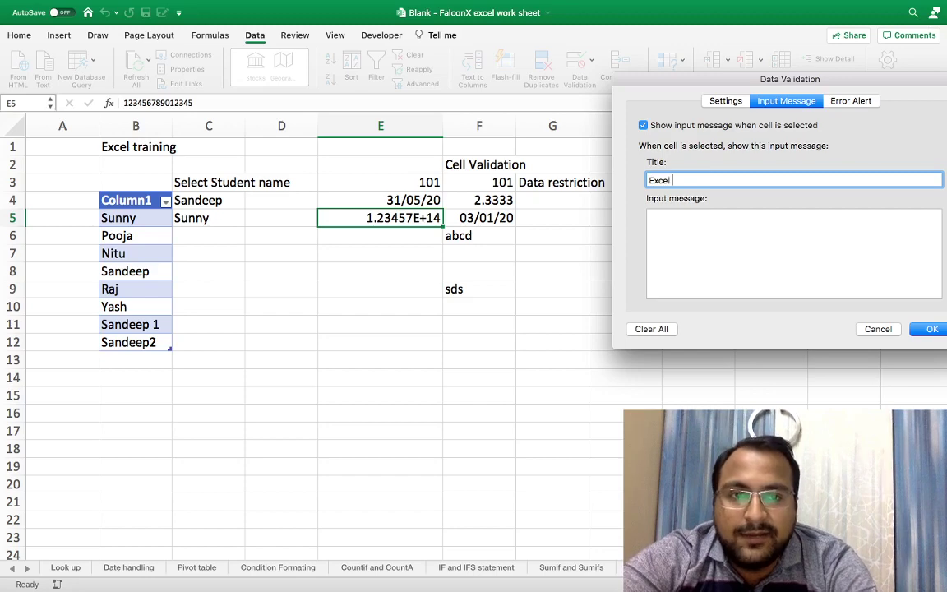
{"action": "type", "text": "data "}
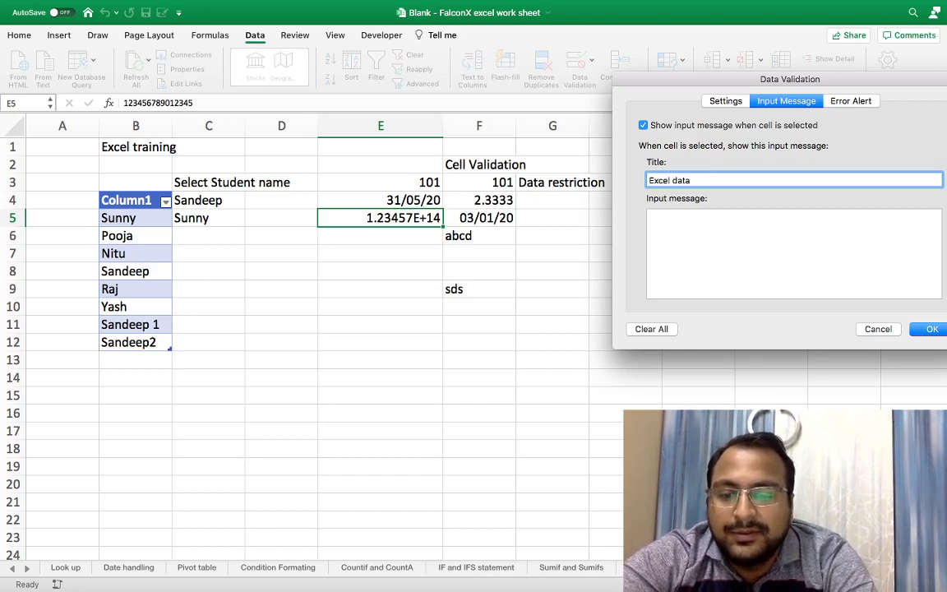
{"action": "type", "text": "validation"}
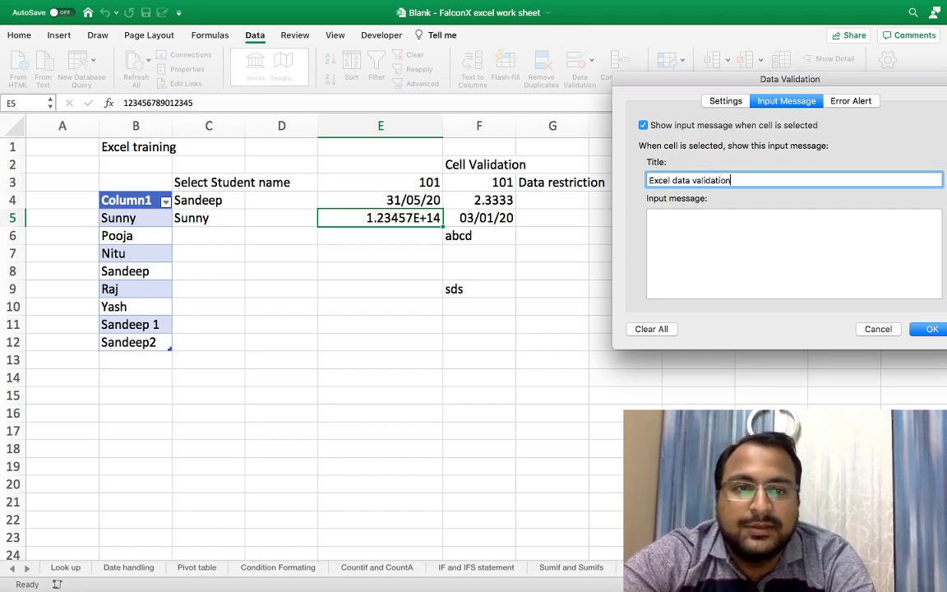
{"action": "left_click", "coordinate": [769, 246]}
{"action": "type", "text": "HI"}
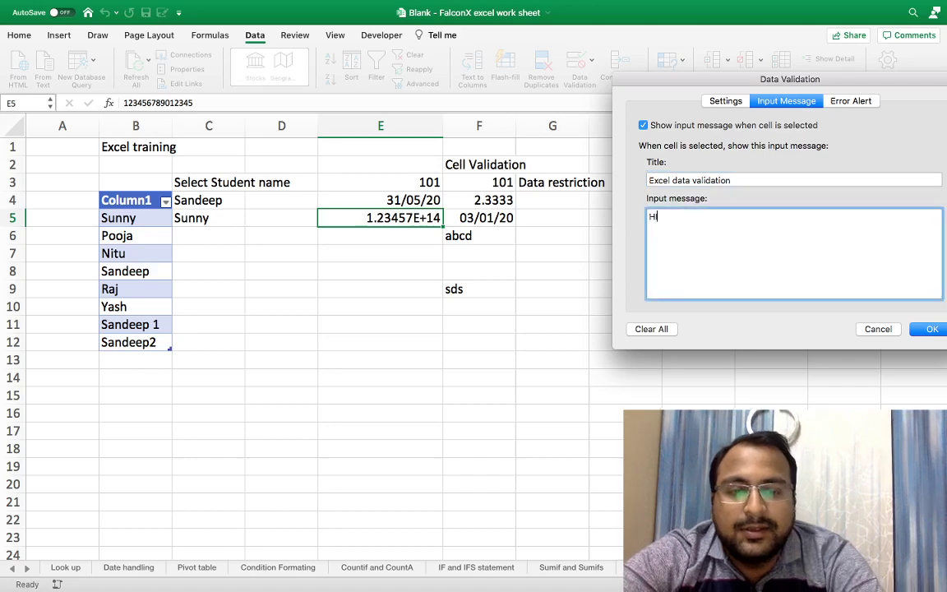
{"action": "left_click", "coordinate": [926, 329]}
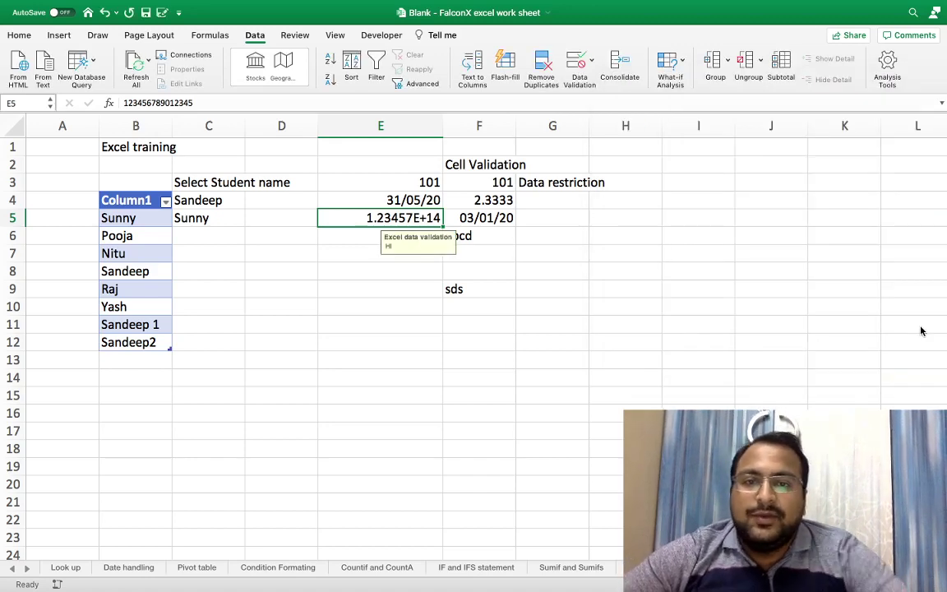
Step: Move between E6 and E5 to check the input message of E5, ending on E6
{"action": "left_click", "coordinate": [366, 235]}
{"action": "left_click", "coordinate": [374, 220]}
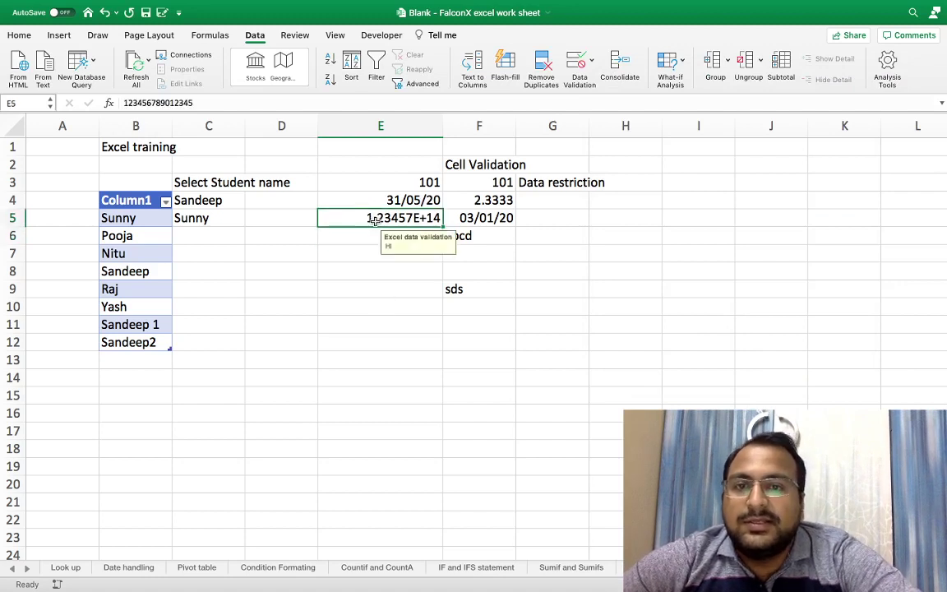
{"action": "left_click", "coordinate": [364, 238]}
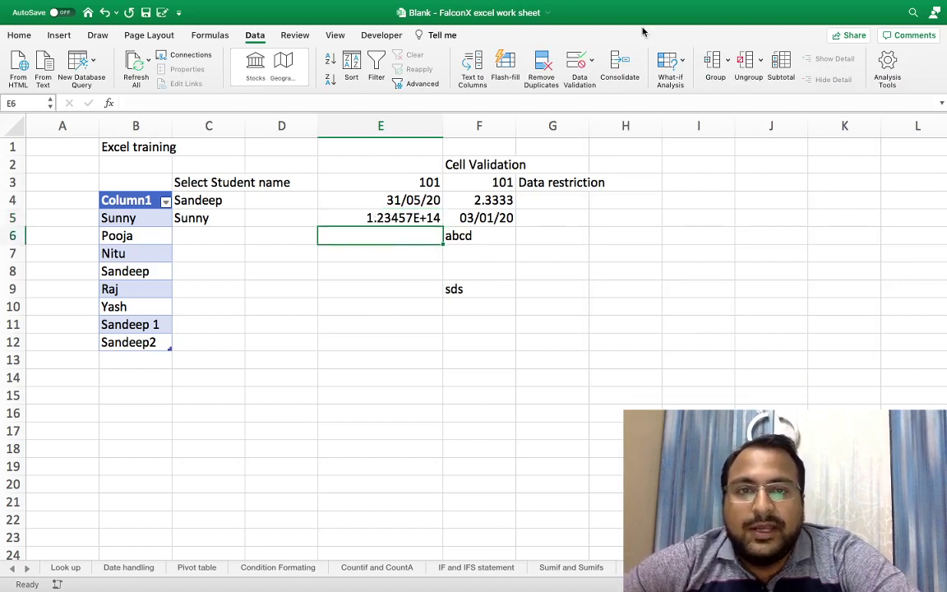
{"action": "left_click", "coordinate": [590, 61]}
{"action": "left_click", "coordinate": [616, 84]}
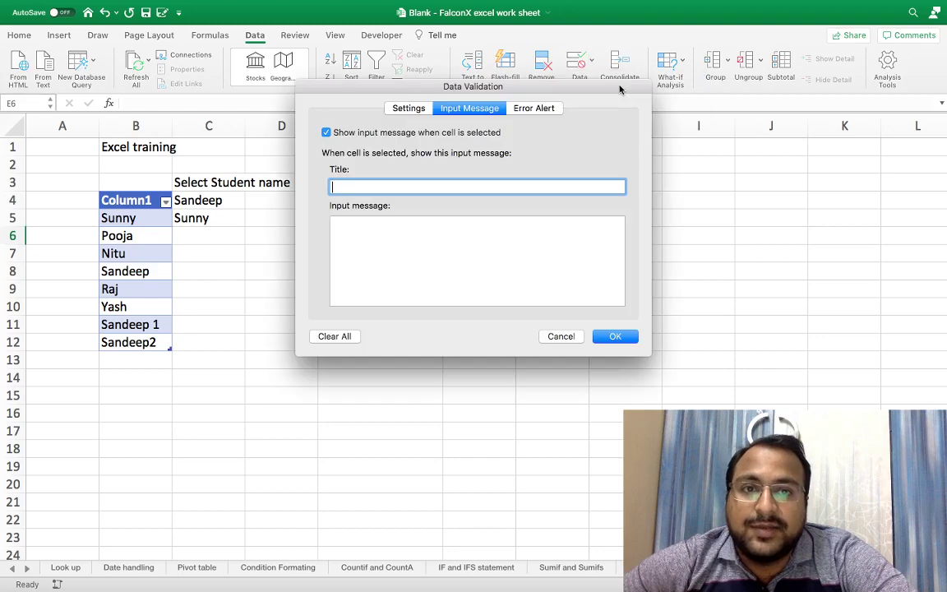
{"action": "left_click", "coordinate": [542, 108]}
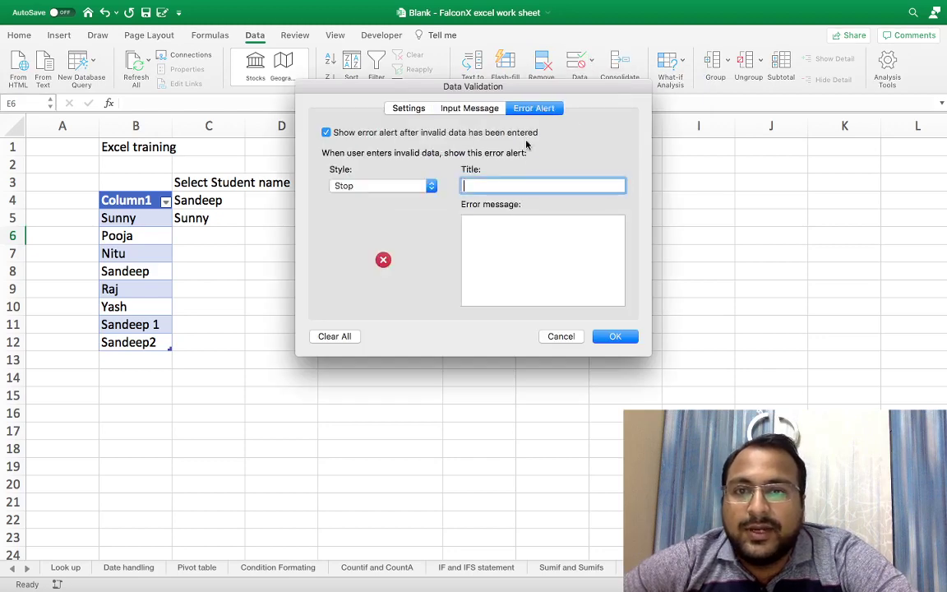
{"action": "left_click", "coordinate": [417, 188]}
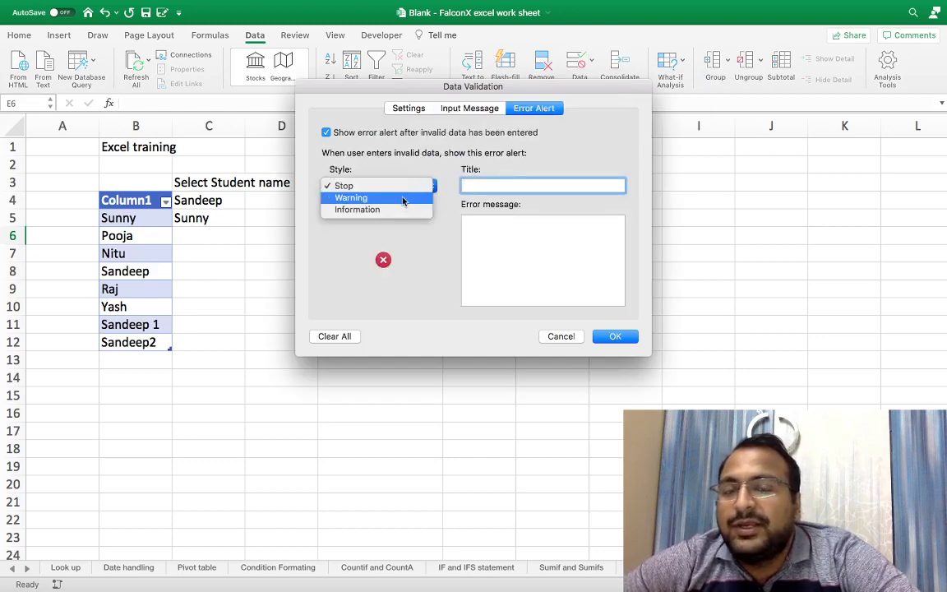
{"action": "left_click", "coordinate": [488, 185]}
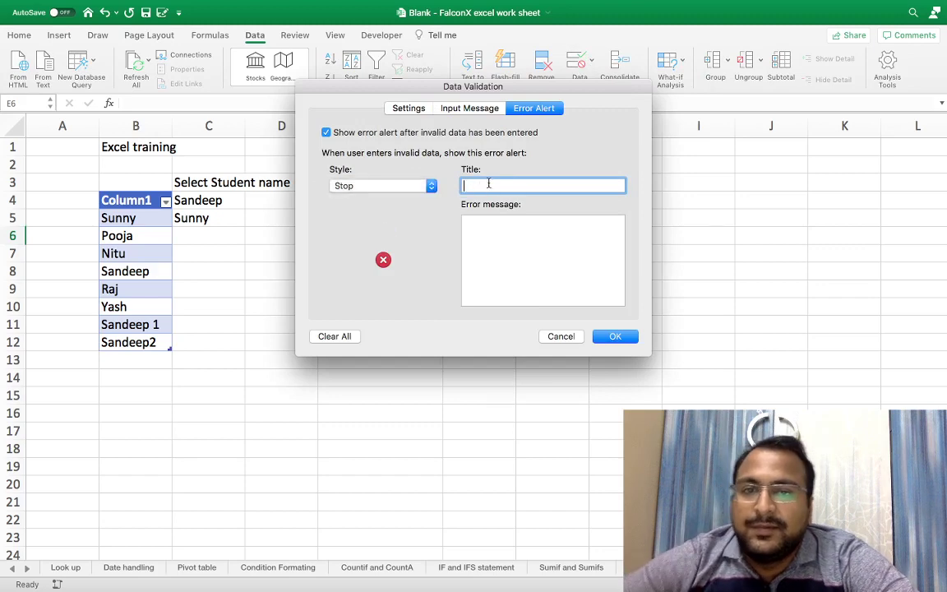
{"action": "type", "text": "t"}
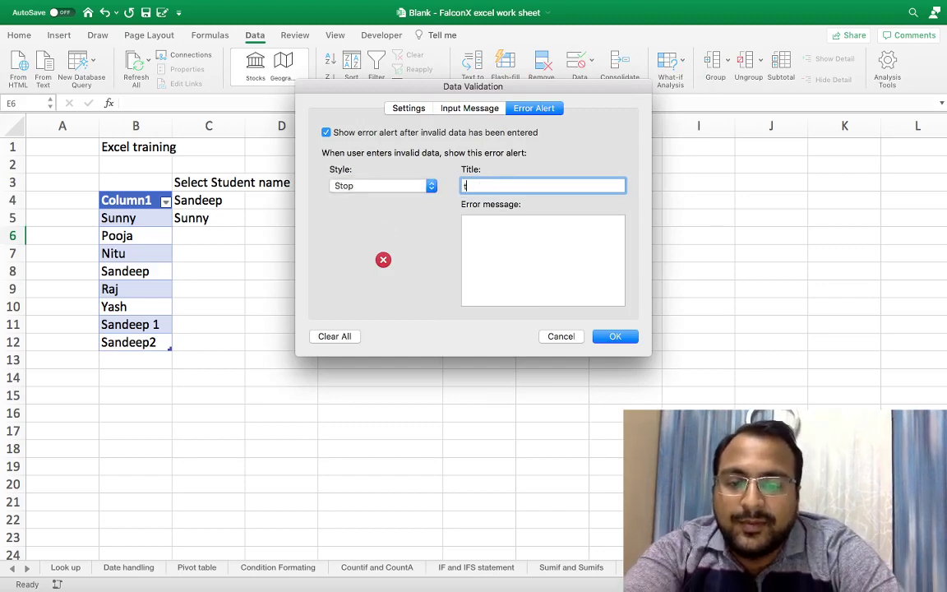
{"action": "type", "text": "his is the"}
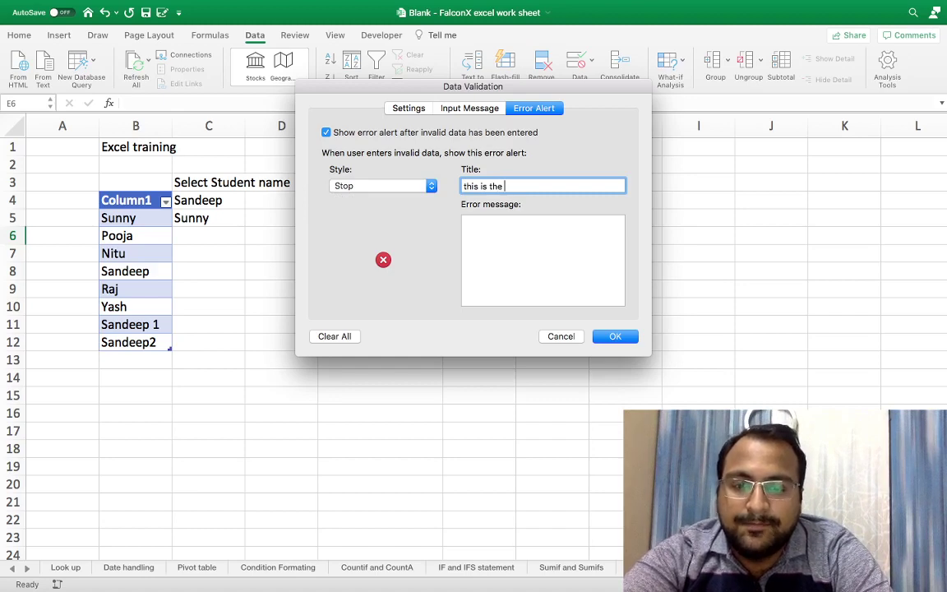
{"action": "left_click", "coordinate": [560, 336]}
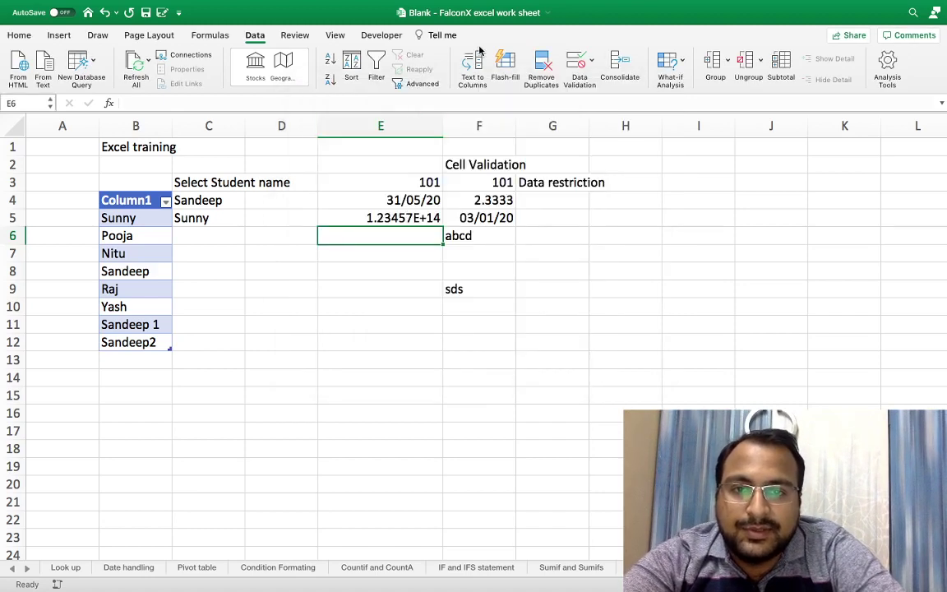
Step: Add a Stop-style error alert to the date validation of E4 with the title "This is worng" and the message "Hello"
{"action": "left_click", "coordinate": [374, 200]}
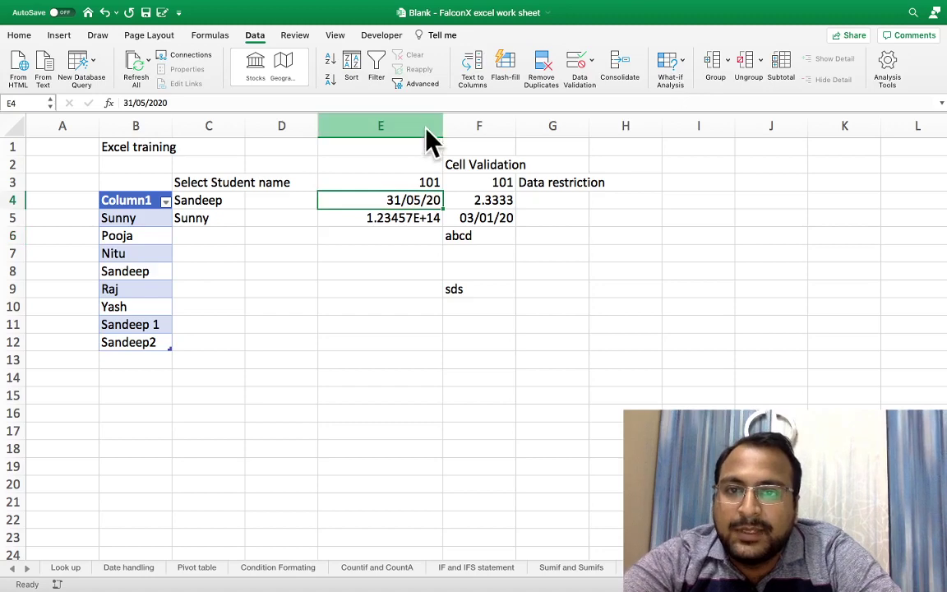
{"action": "left_click", "coordinate": [590, 61]}
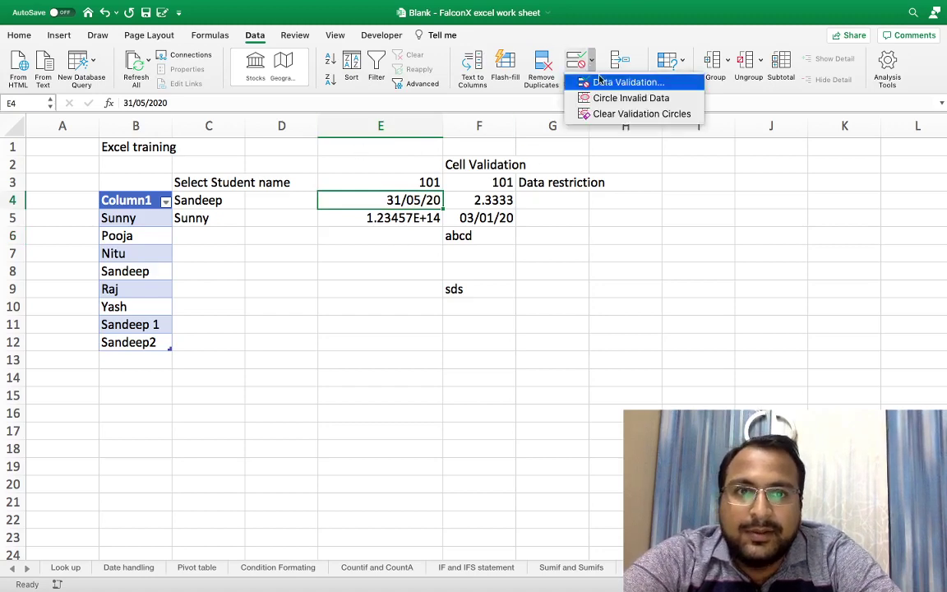
{"action": "left_click", "coordinate": [625, 82]}
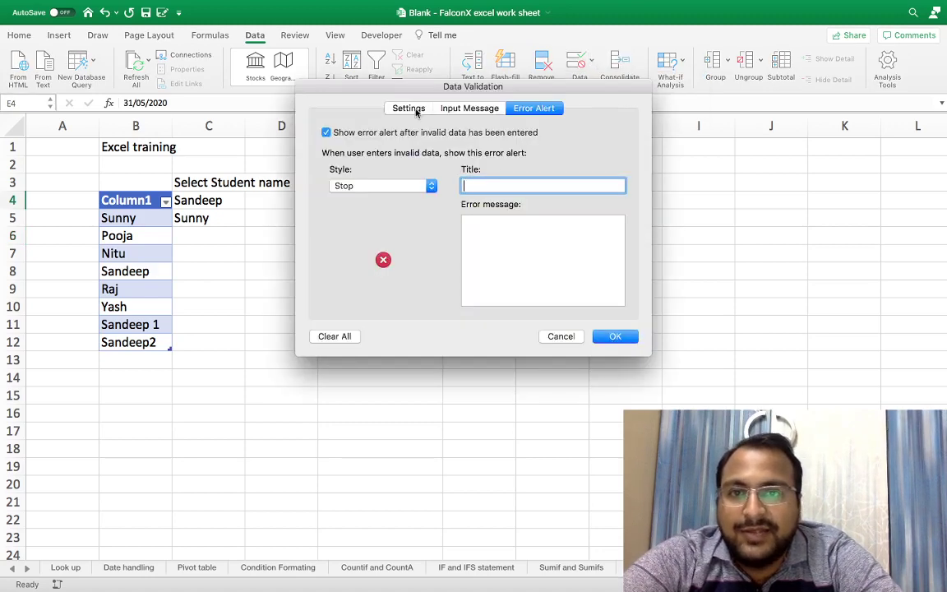
{"action": "left_click", "coordinate": [415, 111]}
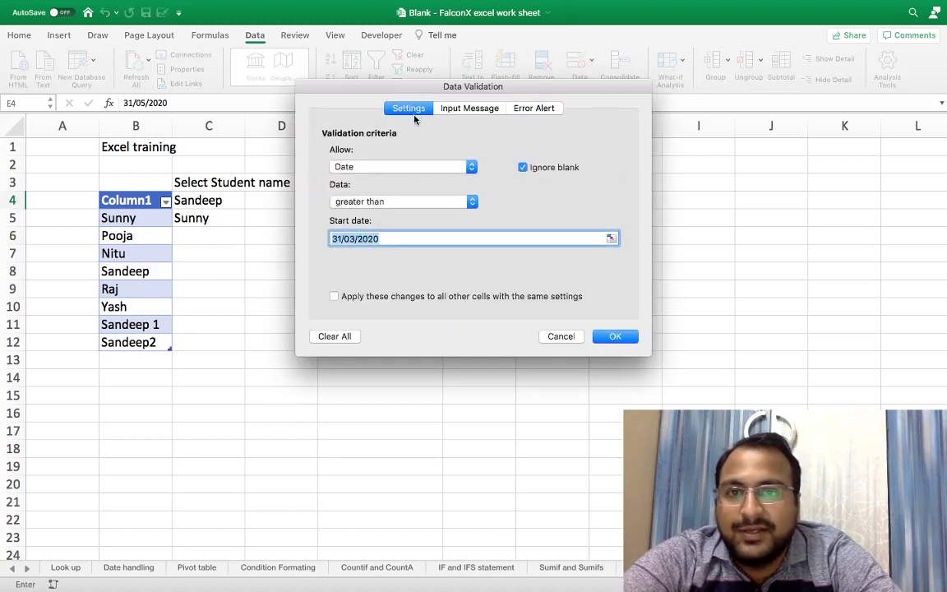
{"action": "left_click", "coordinate": [534, 109]}
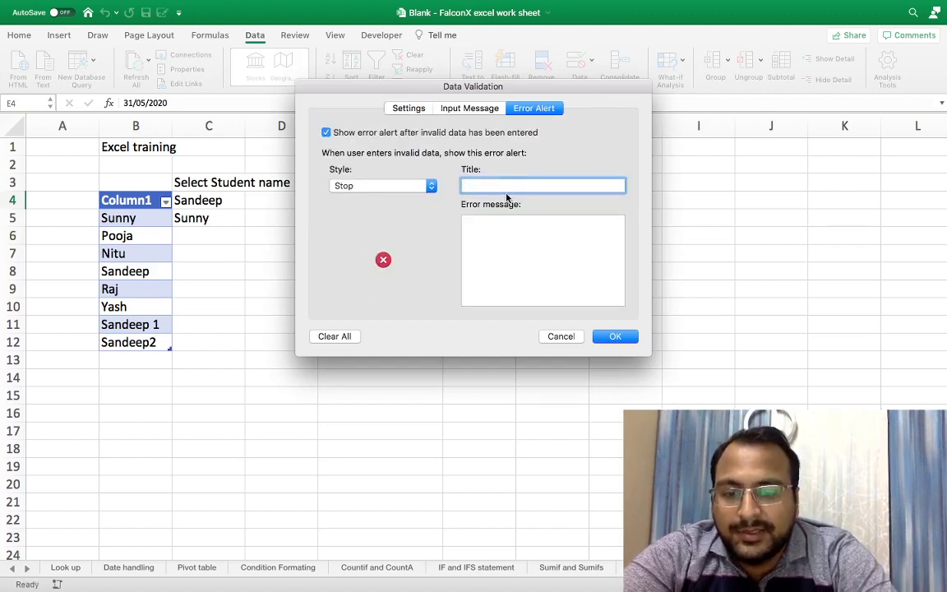
{"action": "type", "text": "This "}
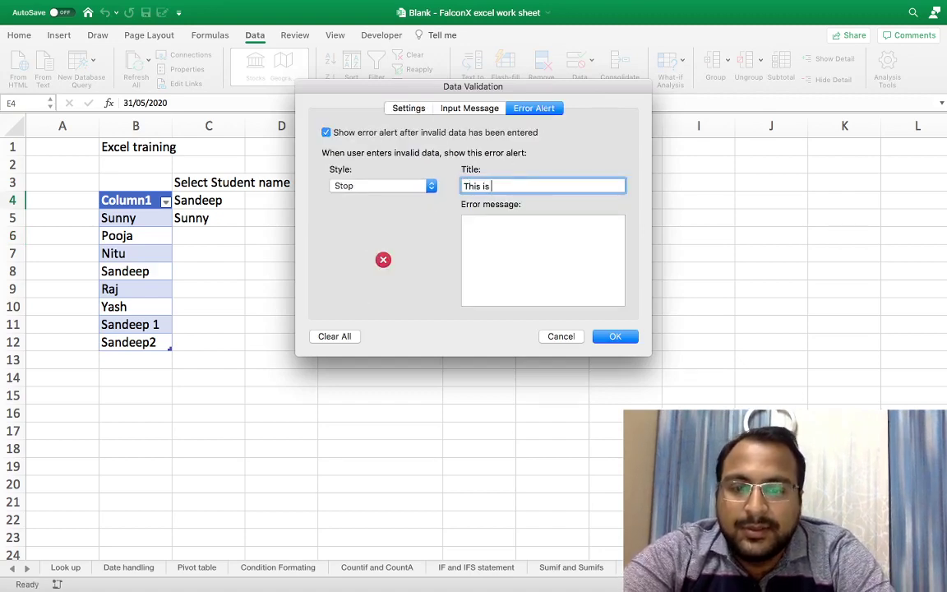
{"action": "type", "text": "is "}
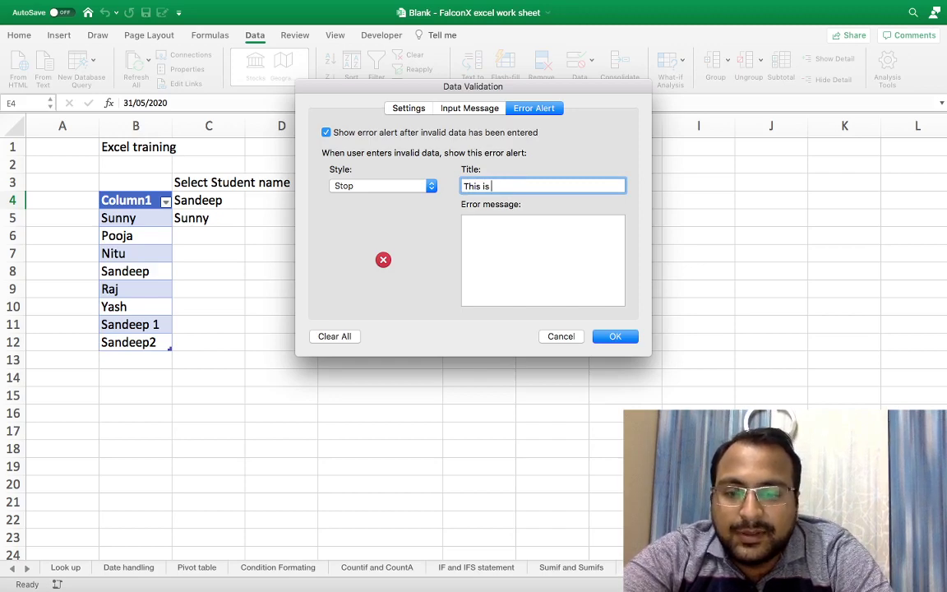
{"action": "type", "text": "worng"}
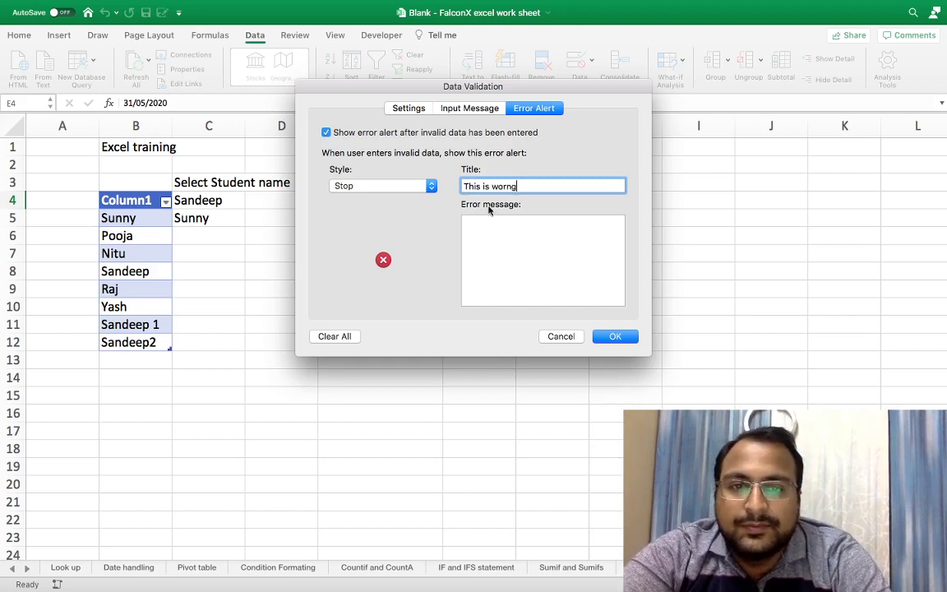
{"action": "left_click", "coordinate": [547, 239]}
{"action": "type", "text": "Hello"}
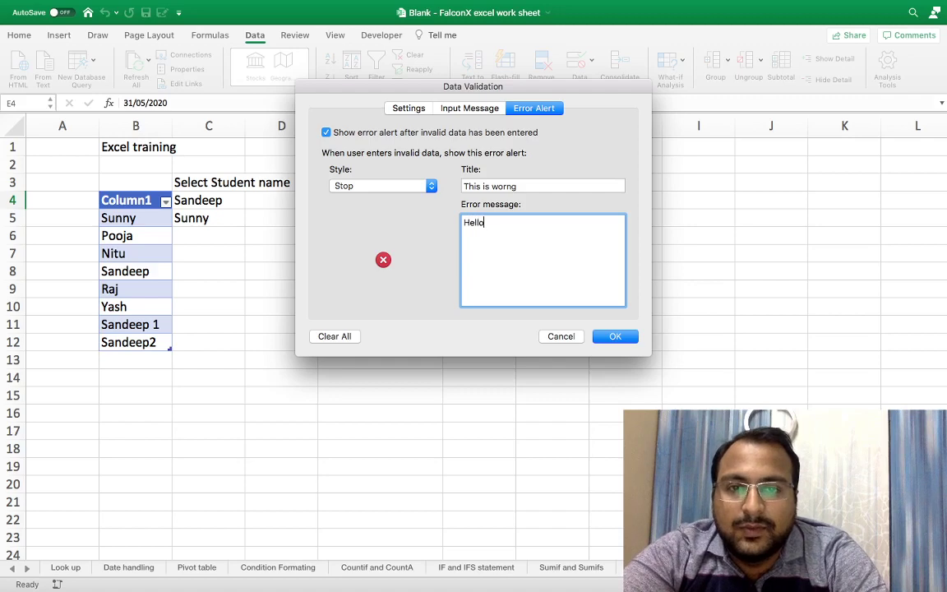
{"action": "left_click", "coordinate": [617, 338]}
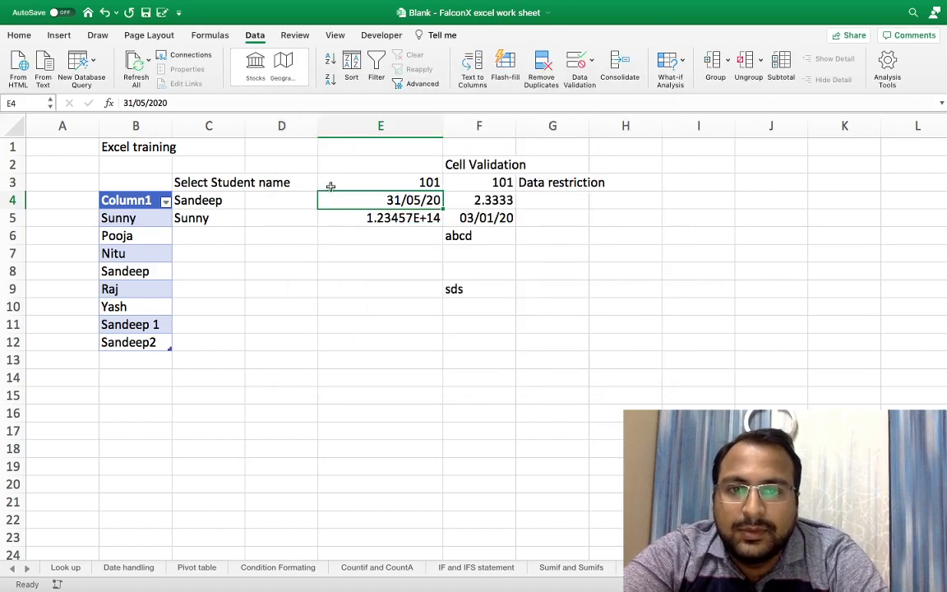
Step: Try to change the date in E4 to 31/02/2020, then cancel the entry and select E5
{"action": "left_click", "coordinate": [144, 102]}
{"action": "key", "text": "BackSpace"}
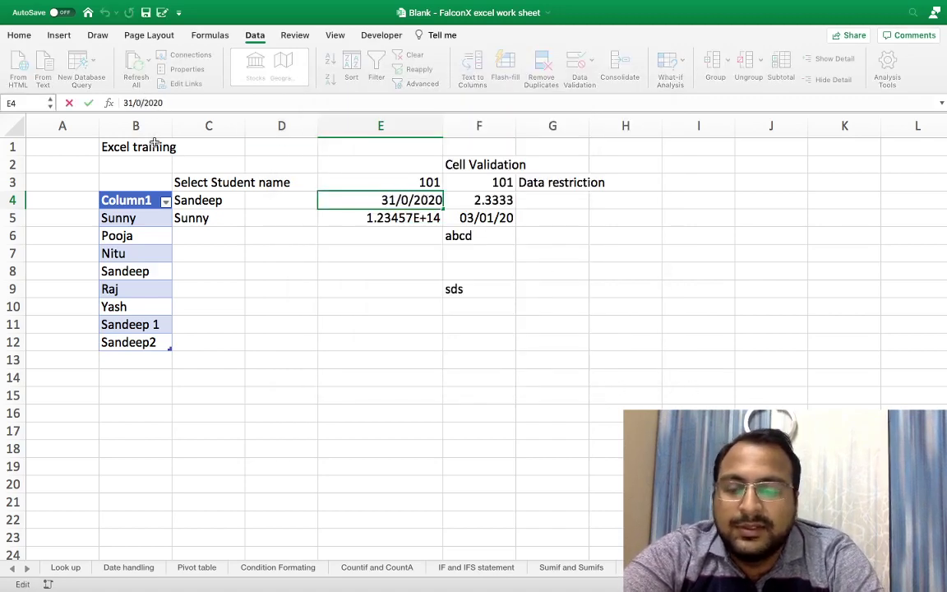
{"action": "type", "text": "2"}
{"action": "key", "text": "Return"}
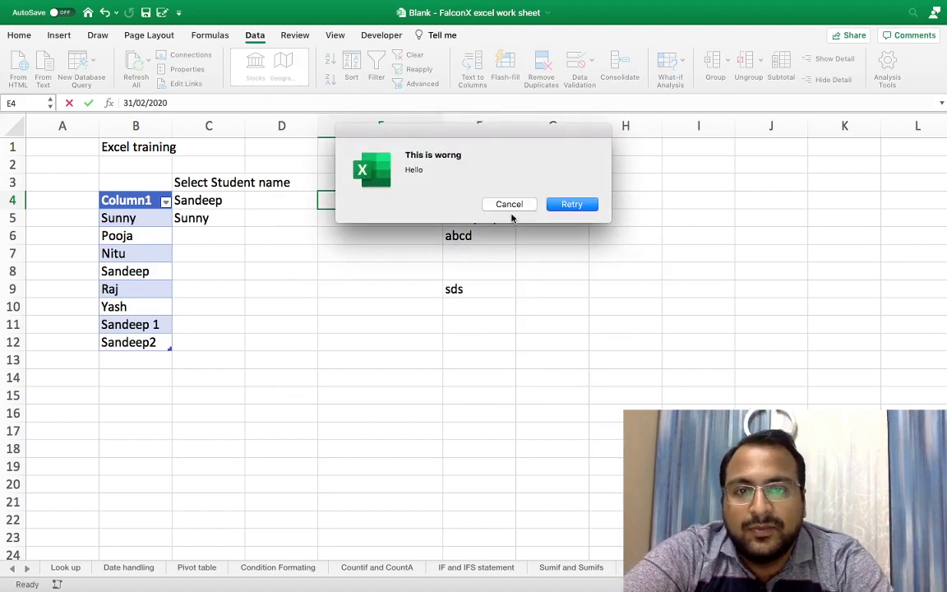
{"action": "left_click", "coordinate": [529, 208]}
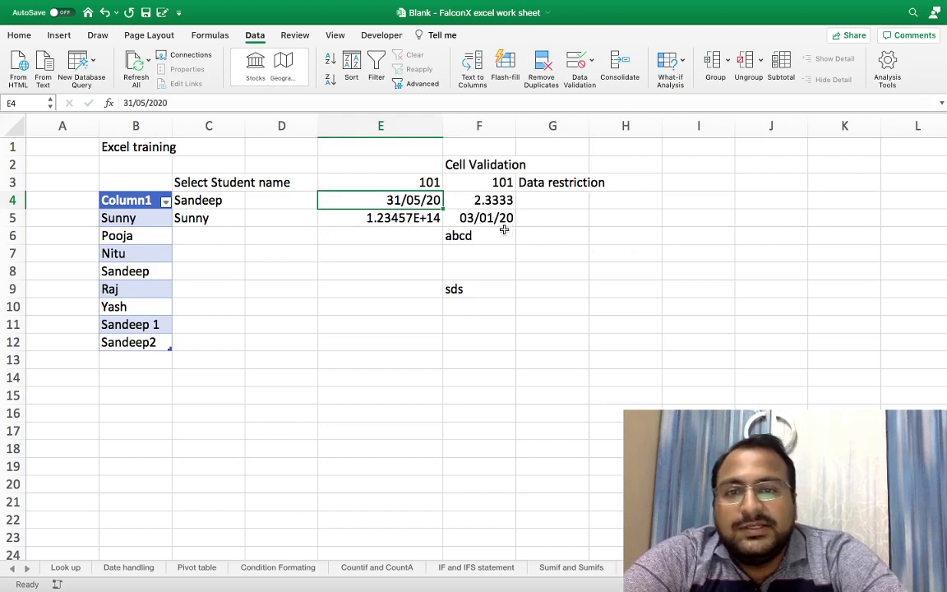
{"action": "left_click", "coordinate": [419, 217]}
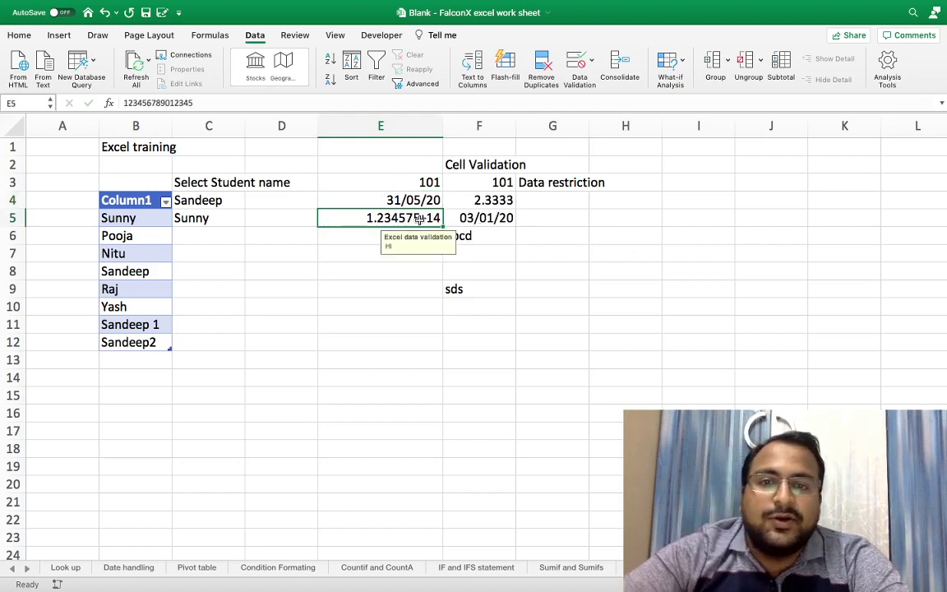